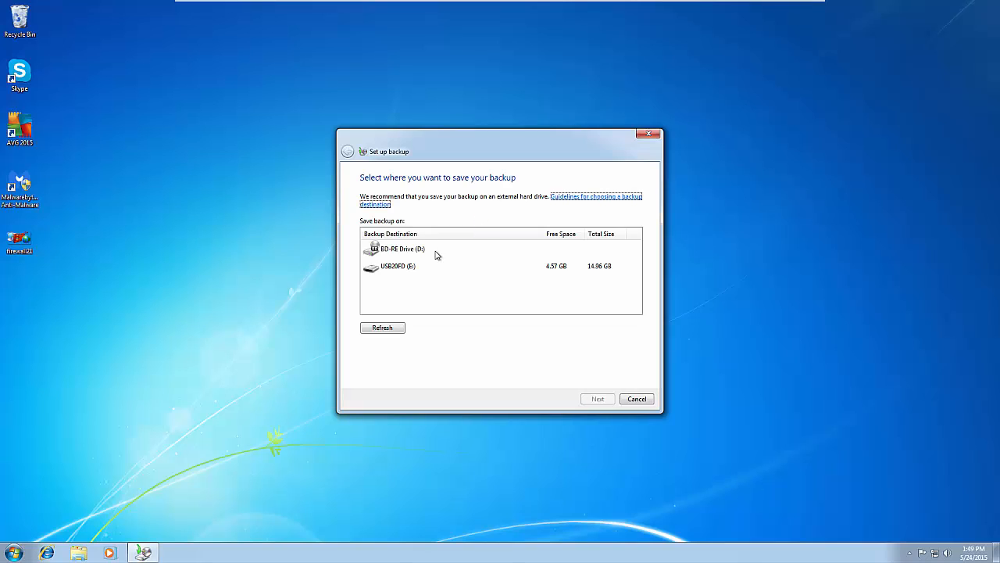
click(429, 255)
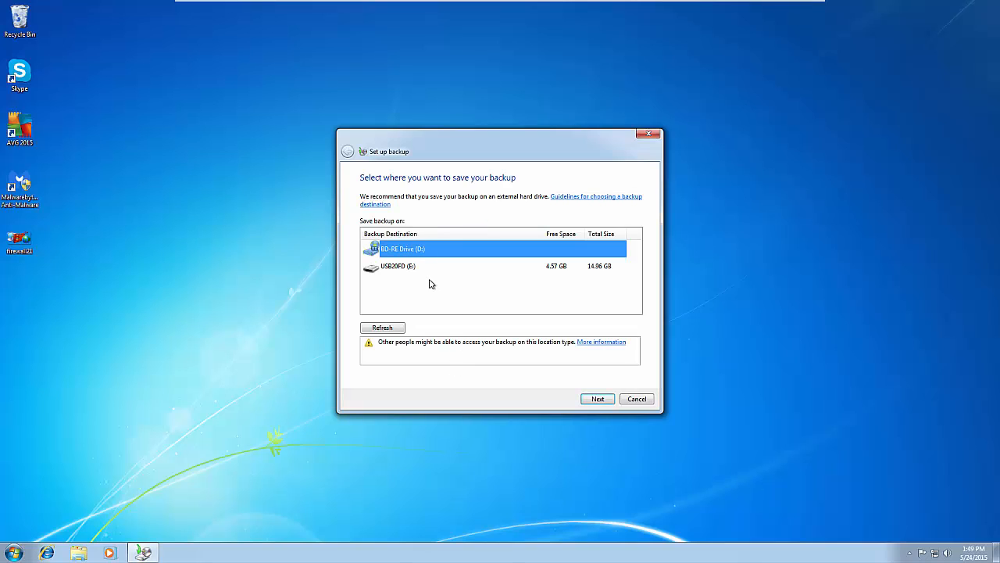
click(415, 271)
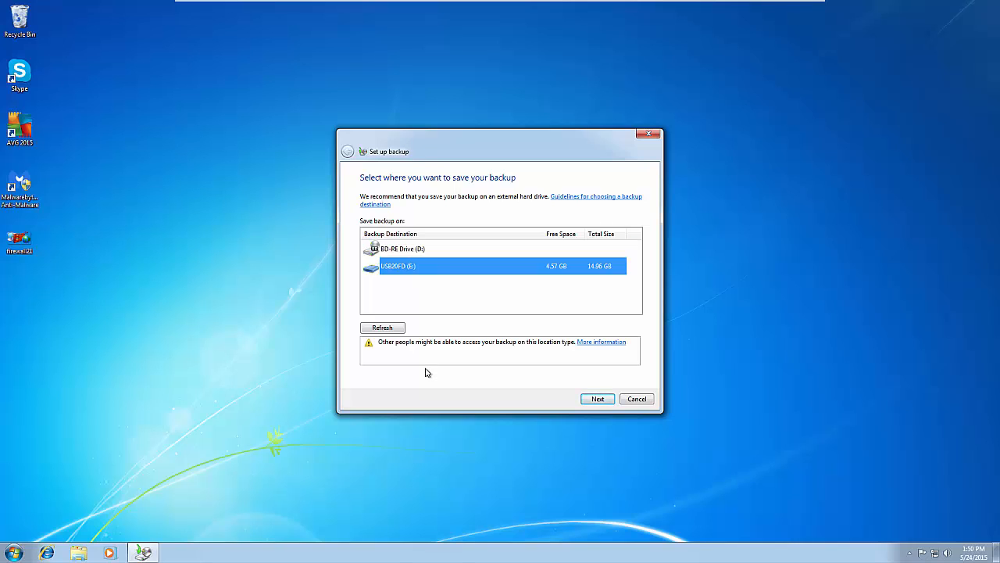
click(637, 399)
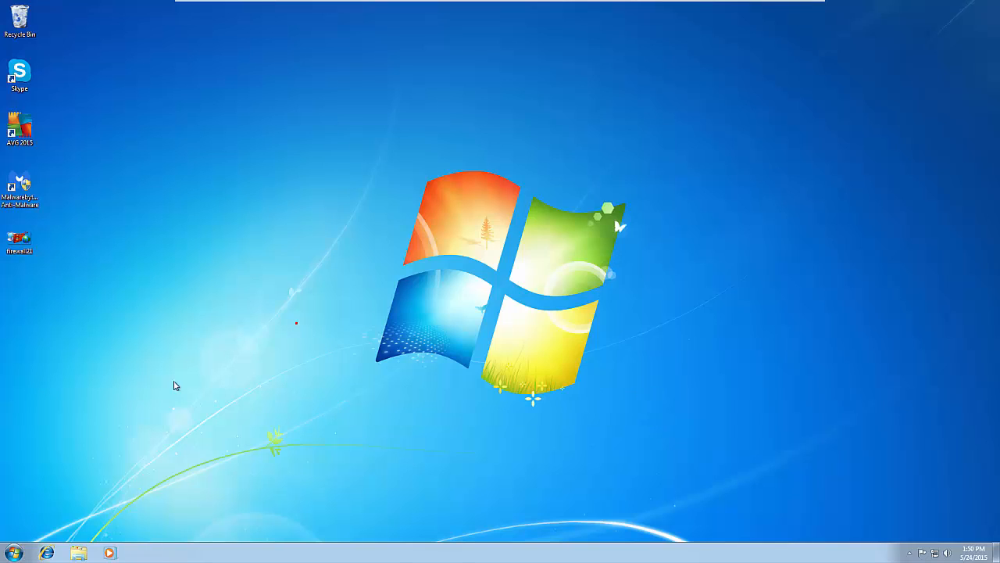
- Create a folder named "Backup 5-24-15" on the USB20FD (E:) drive and open it
click(14, 553)
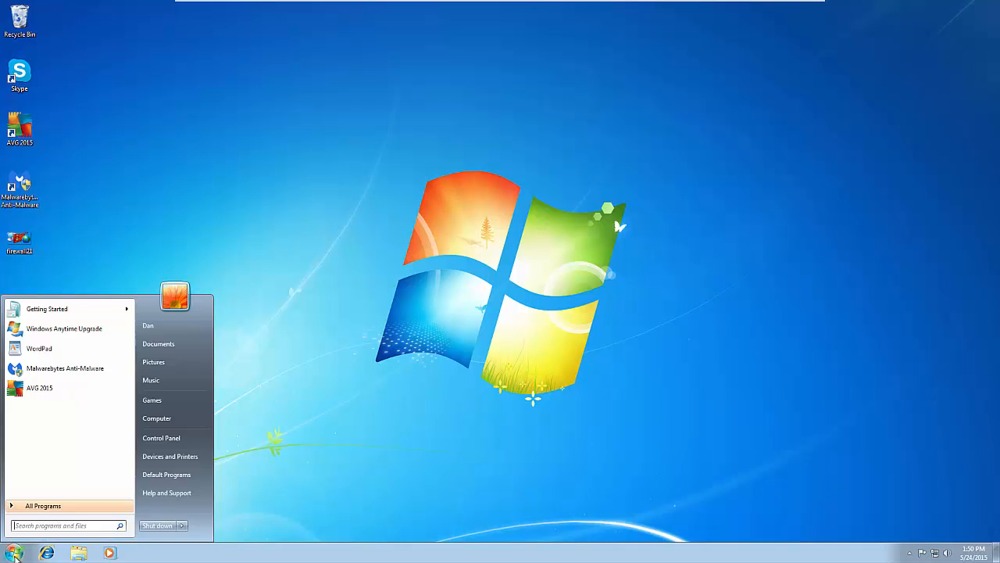
click(171, 420)
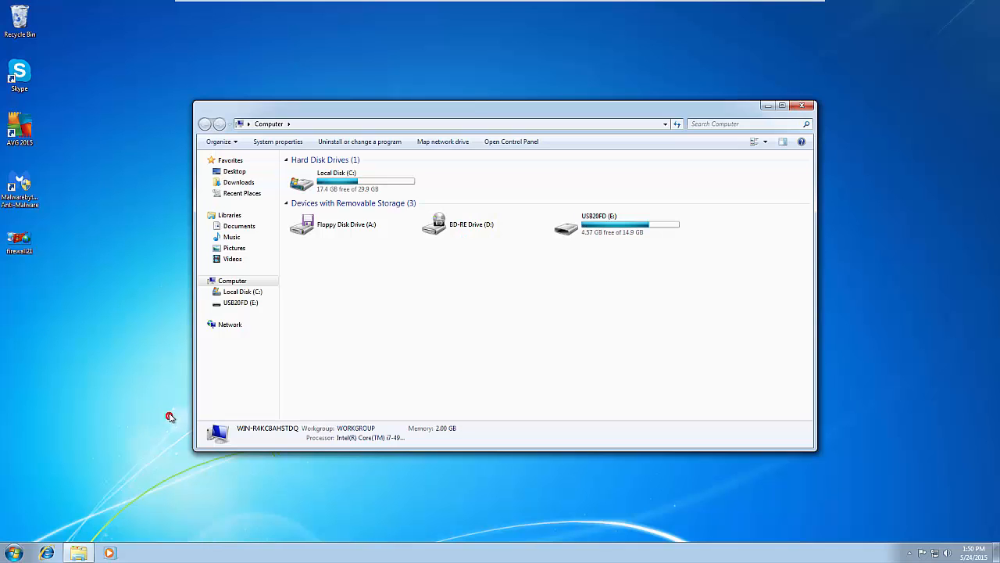
click(608, 230)
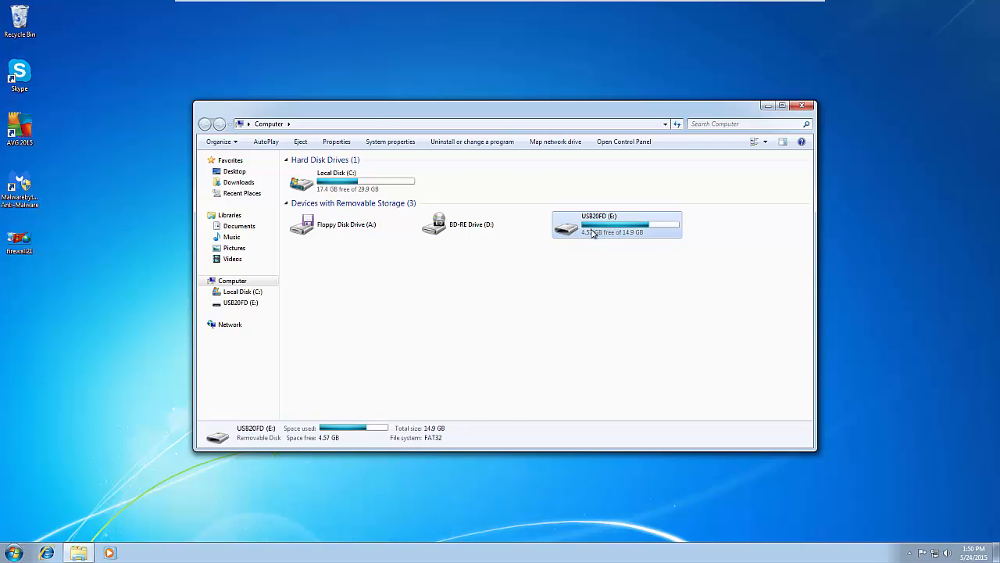
double_click(592, 233)
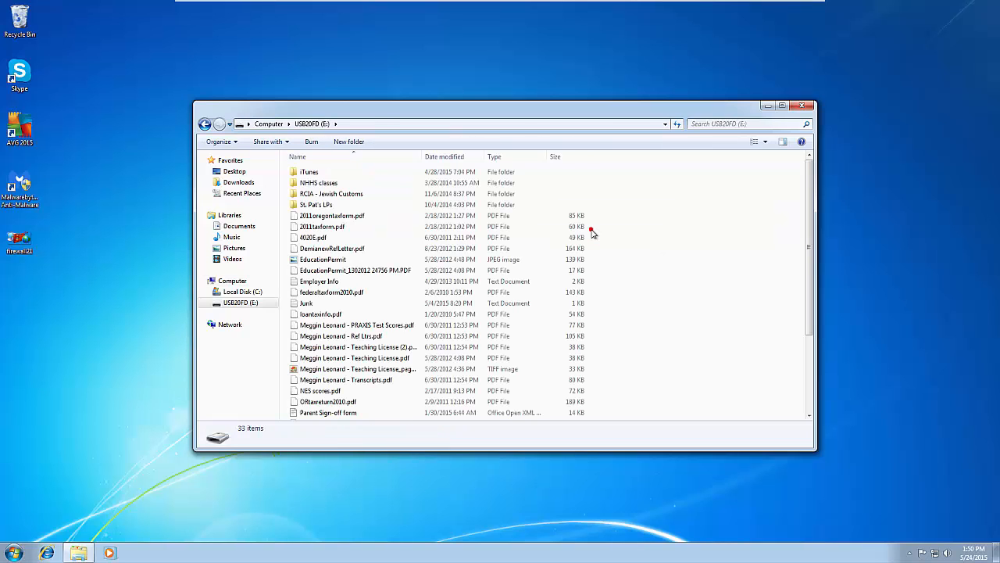
click(349, 141)
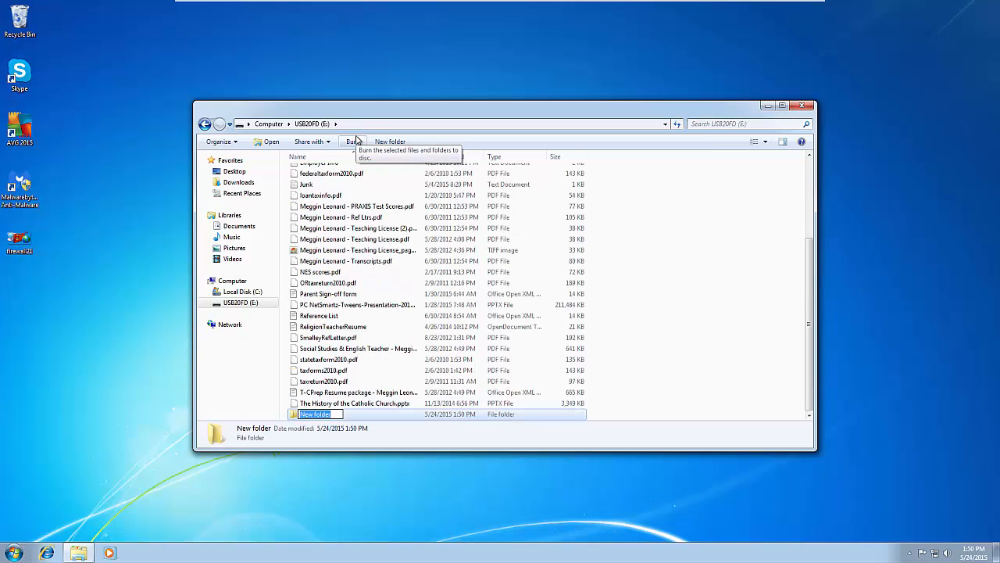
text(Backup 5-24-15)
key(Return)
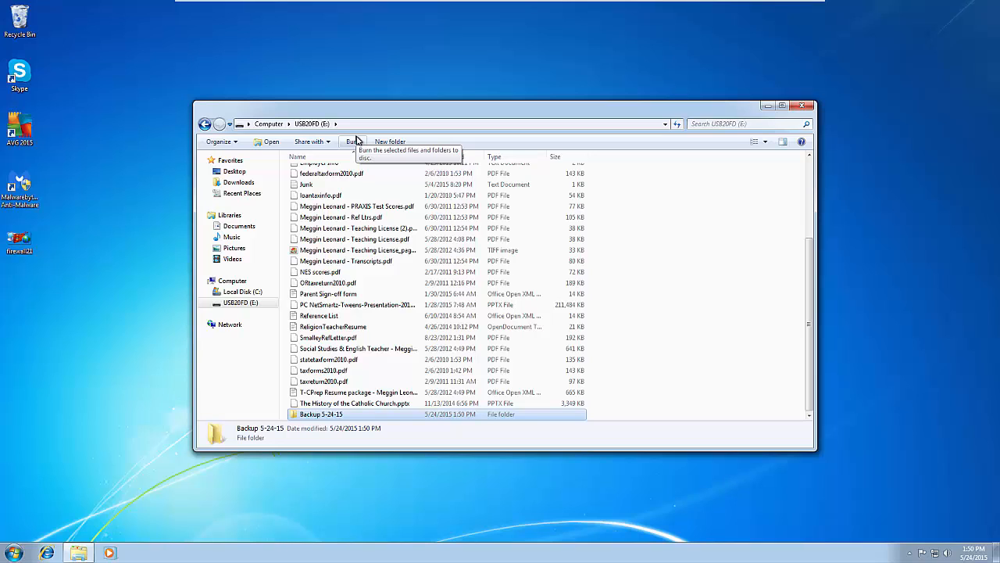
right_click(683, 216)
click(643, 184)
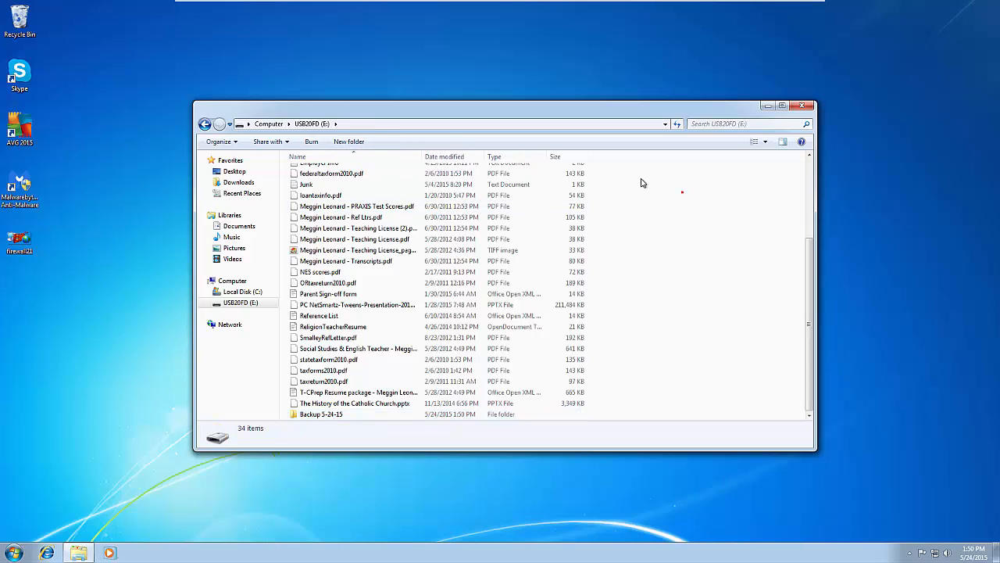
double_click(344, 413)
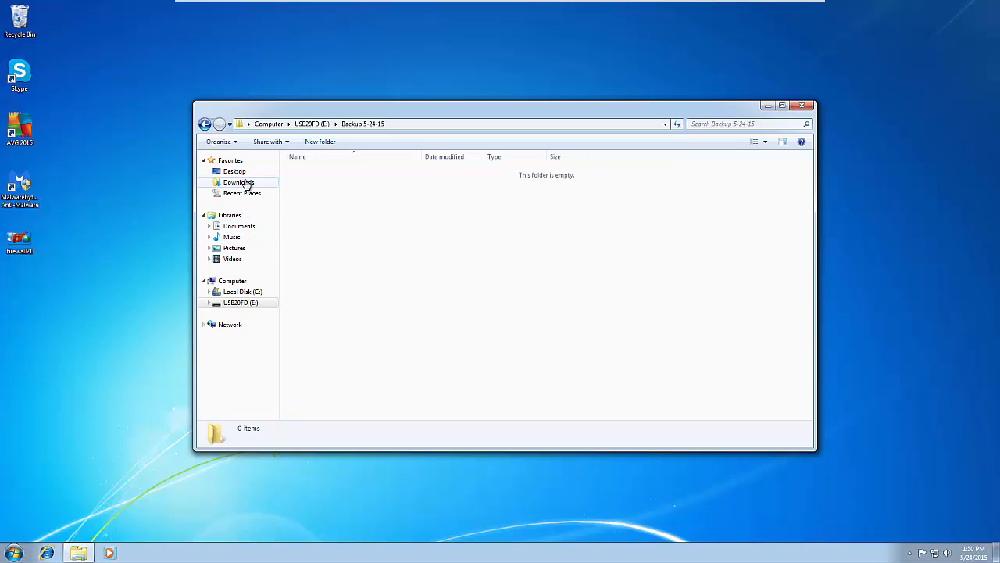
- Copy the firewall21 image from the Desktop into the Backup 5-24-15 folder on USB20FD (E:)
click(245, 173)
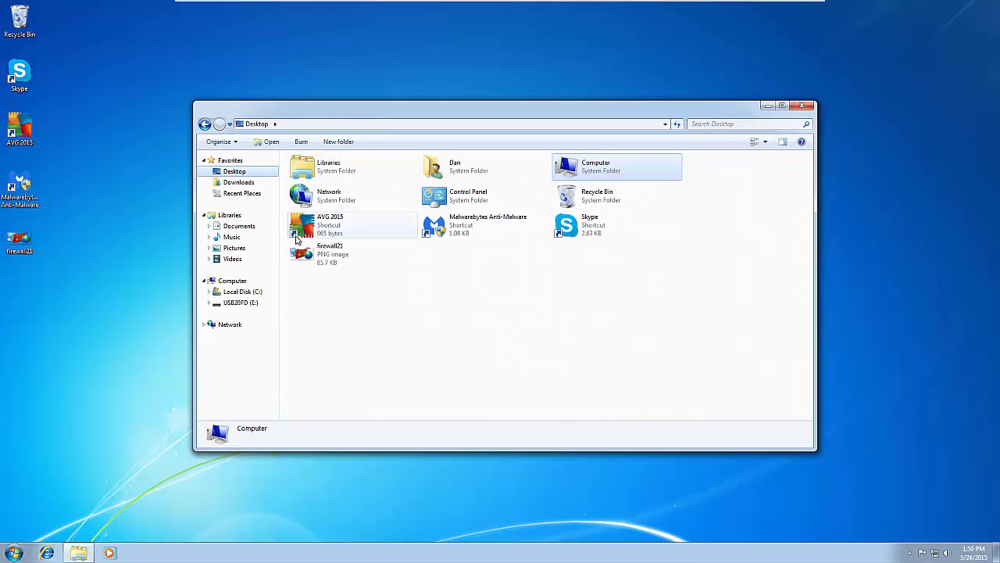
click(329, 257)
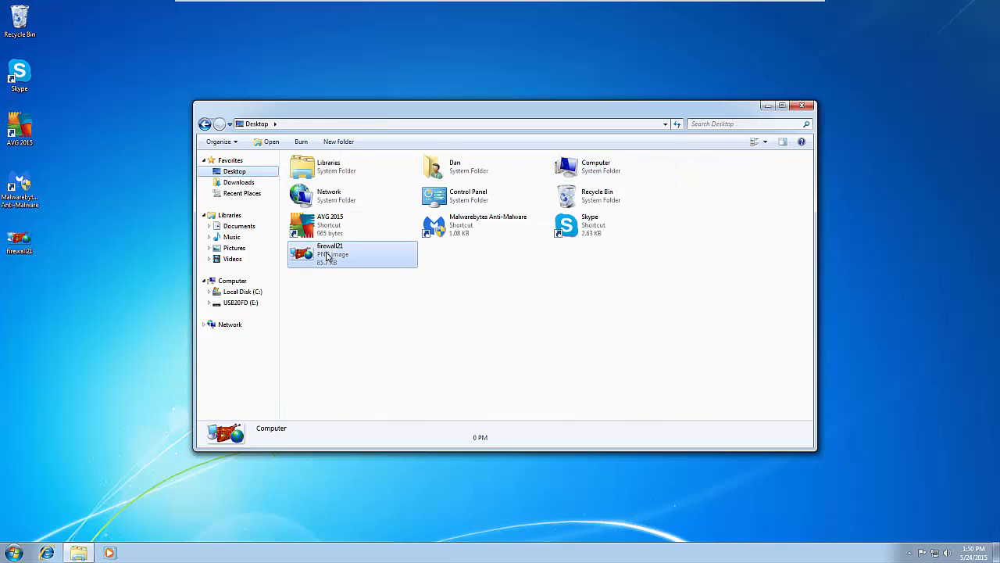
right_click(328, 255)
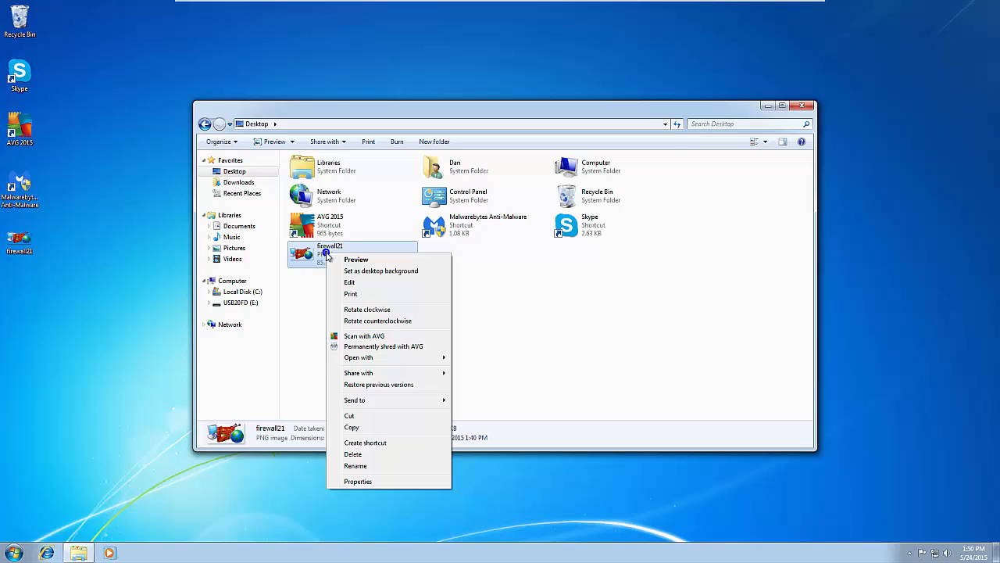
click(366, 427)
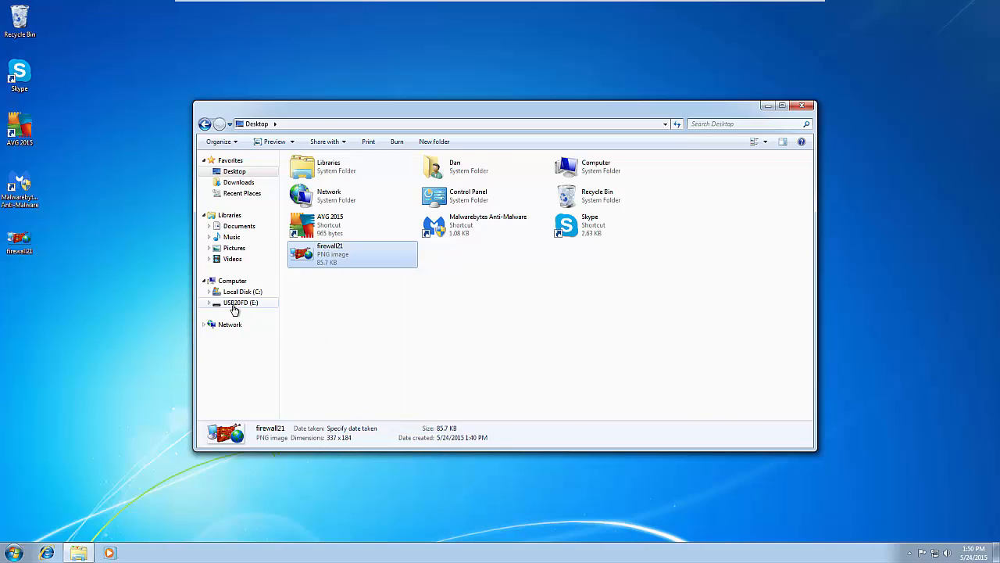
click(234, 310)
click(318, 173)
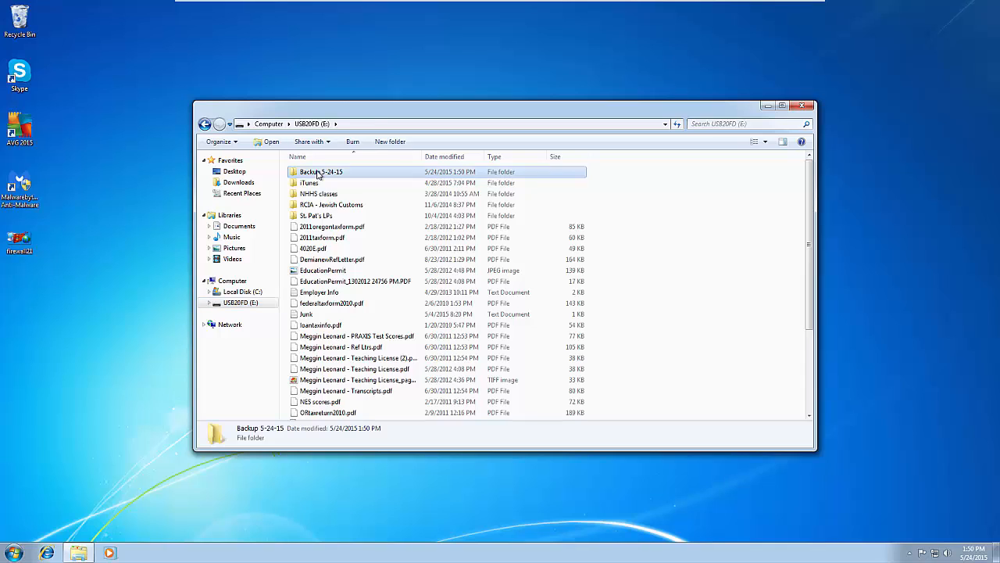
double_click(318, 173)
right_click(311, 217)
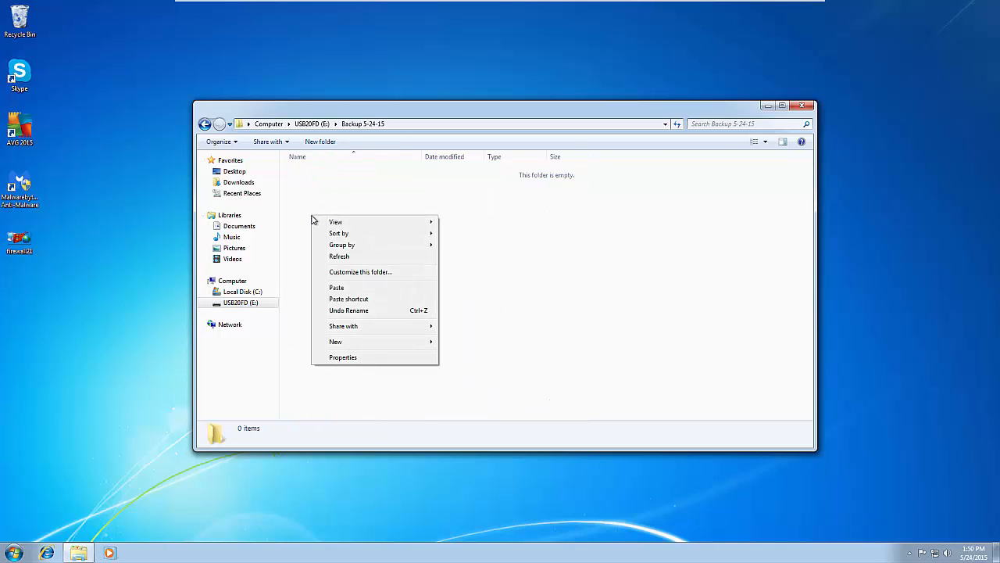
click(410, 288)
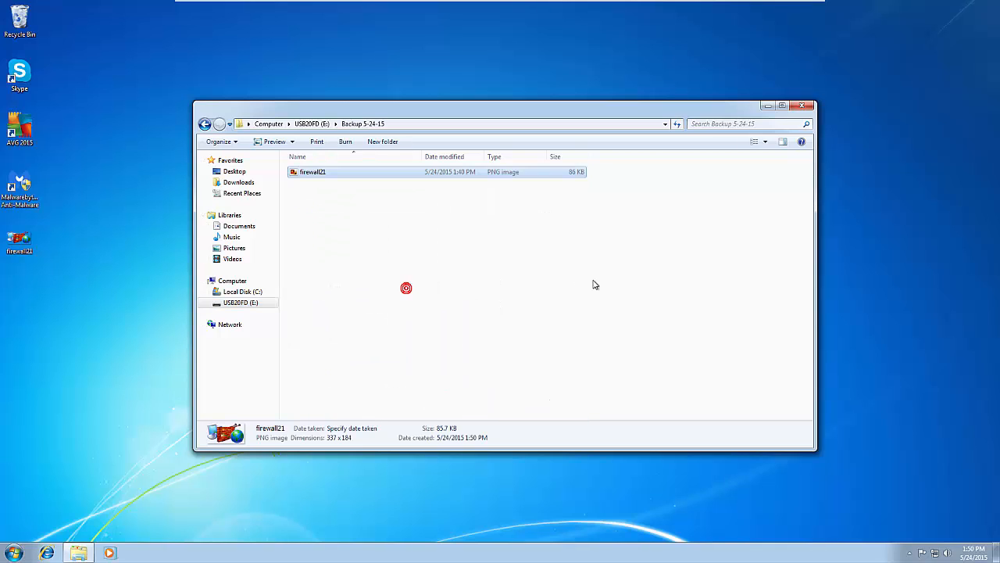
- Browse the Documents, Music and Pictures libraries, and copy the Videos library into the Backup 5-24-15 folder on USB20FD (E:)
click(249, 228)
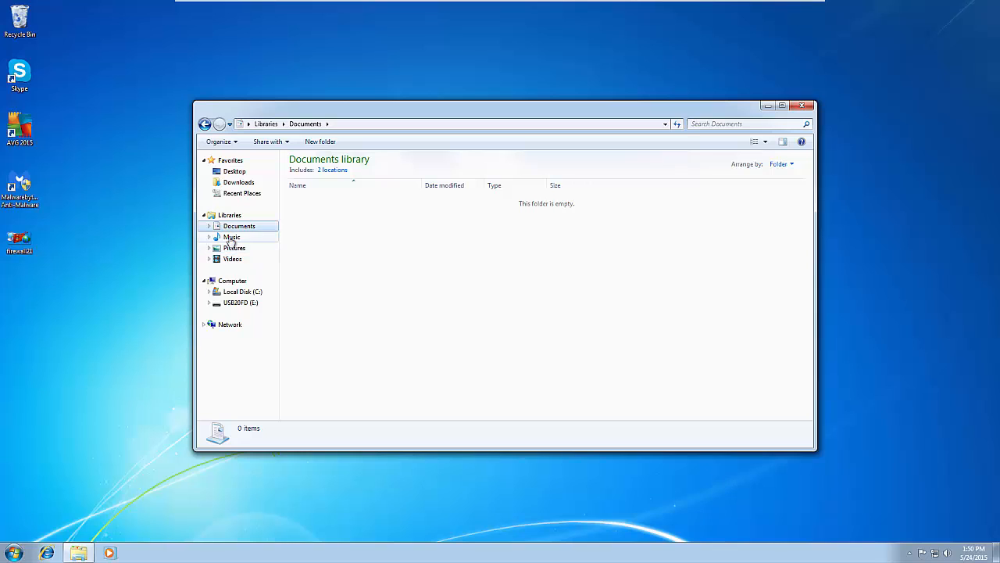
click(231, 238)
click(231, 250)
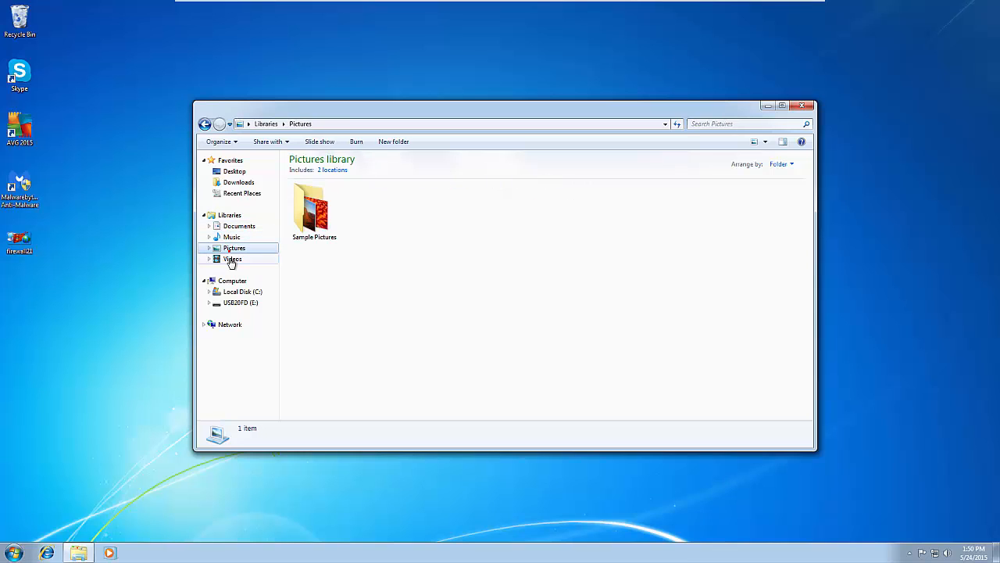
click(231, 259)
drag(227, 263, 254, 340)
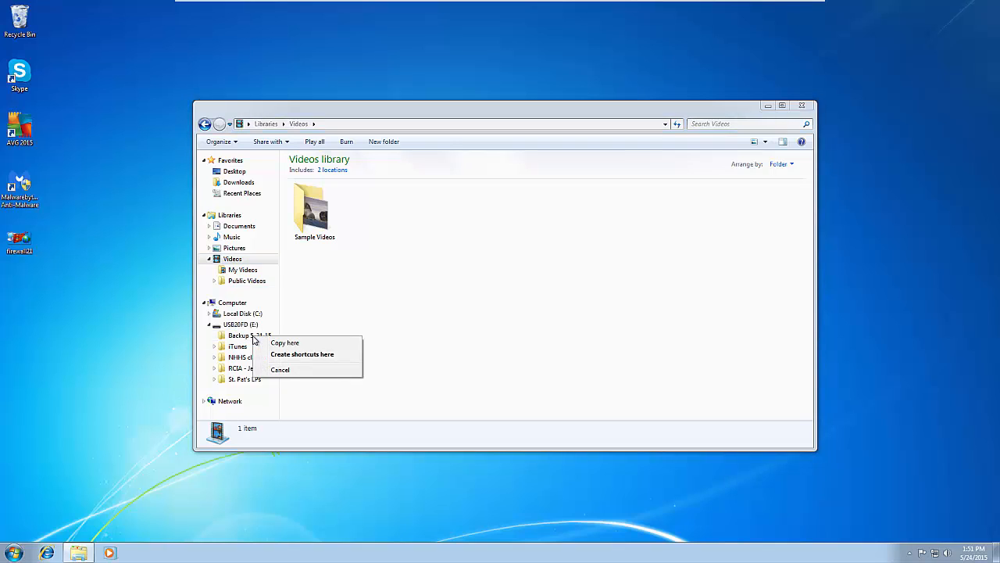
click(334, 344)
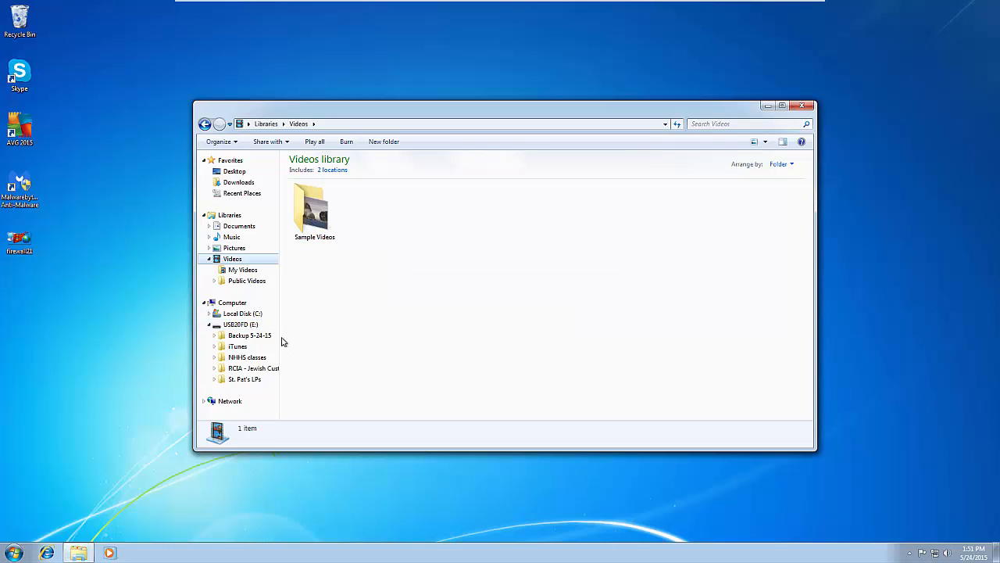
- Check the contents of the copied Videos folder in Backup 5-24-15, including My Videos, Public Videos and Sample Videos, and return to the backup folder
click(247, 336)
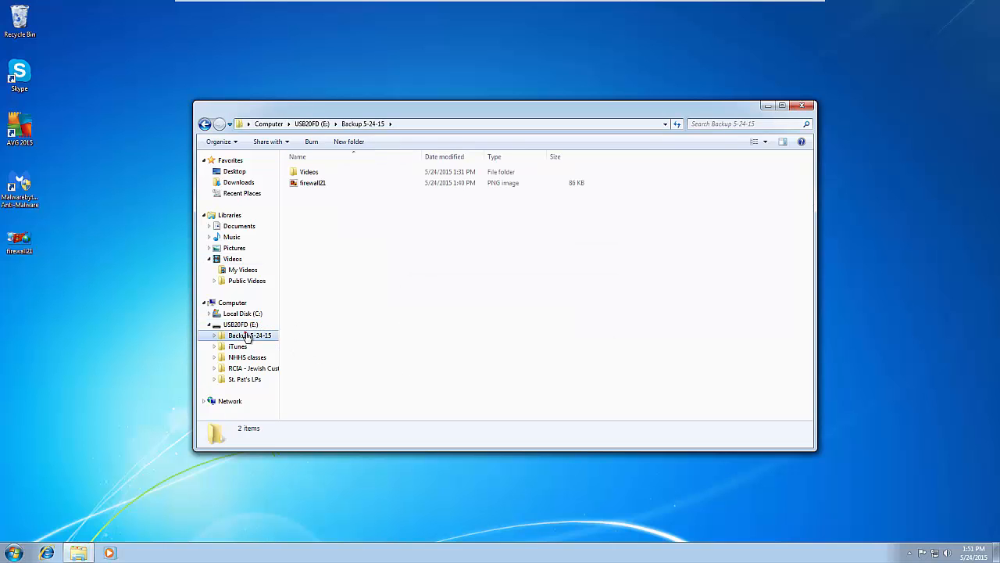
click(335, 176)
double_click(334, 176)
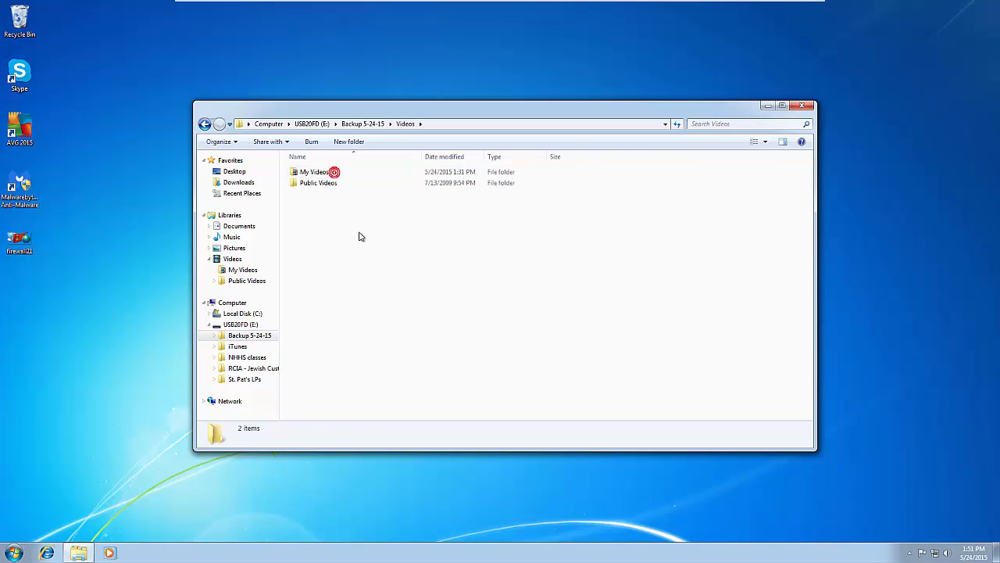
double_click(298, 171)
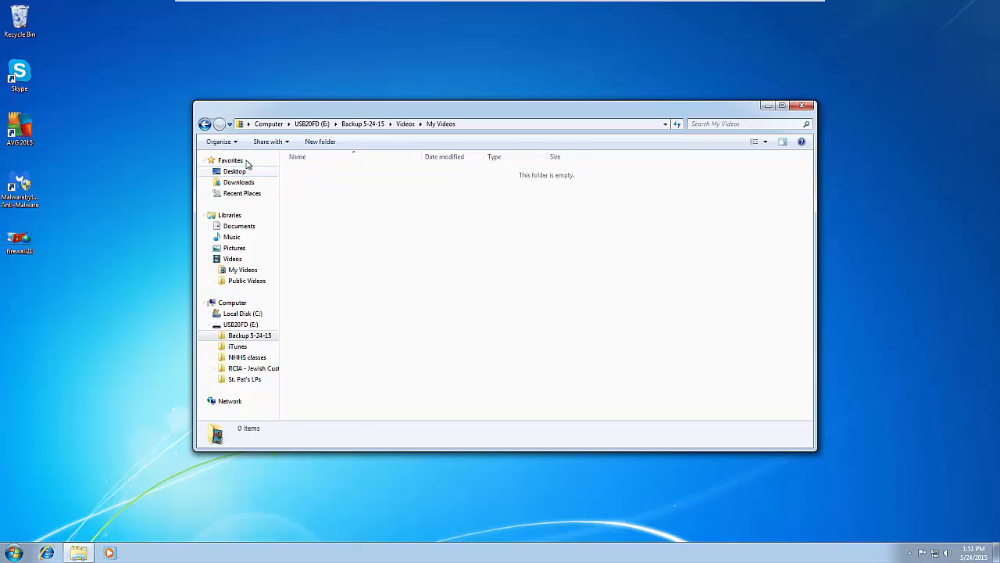
click(205, 124)
double_click(307, 184)
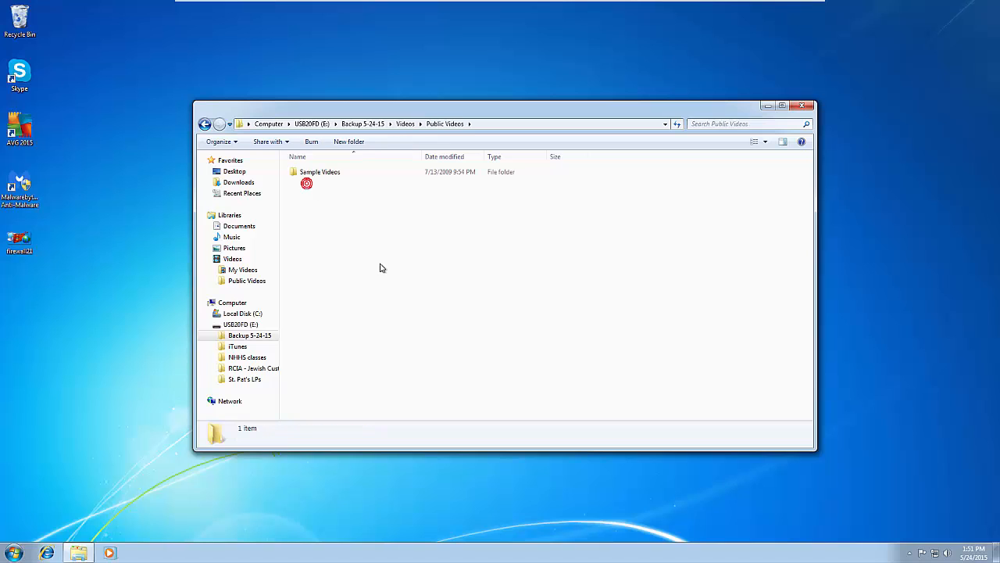
double_click(330, 174)
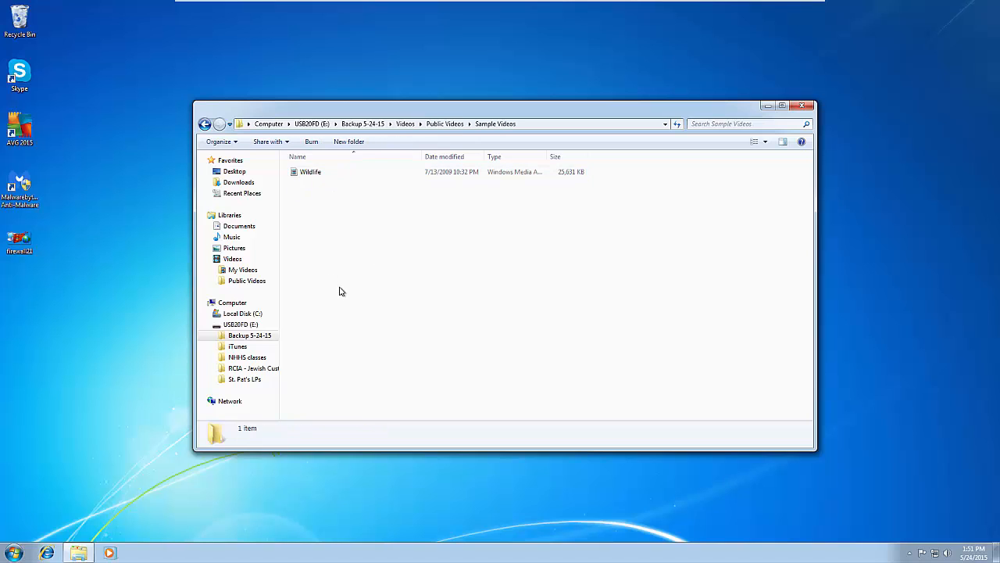
click(248, 338)
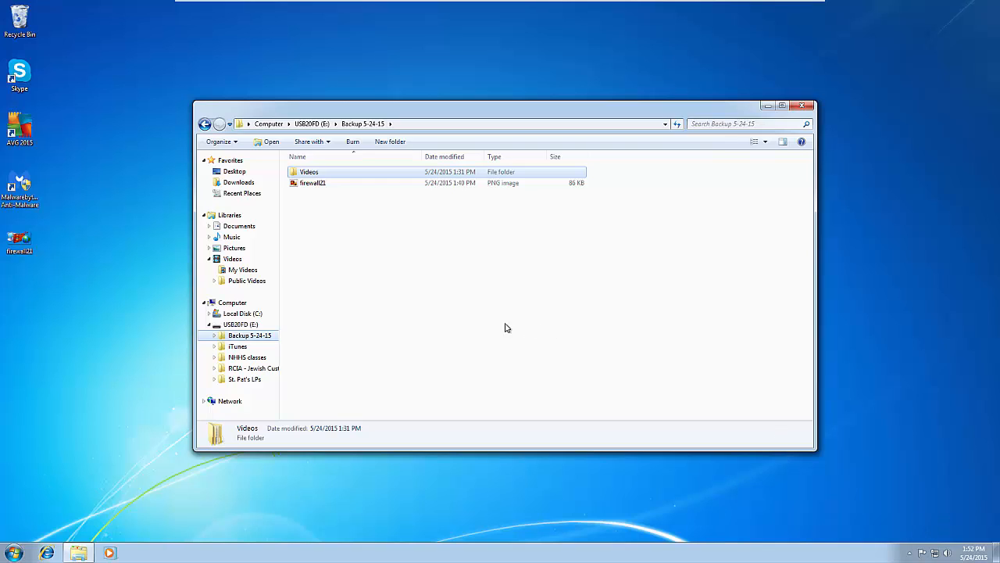
click(346, 245)
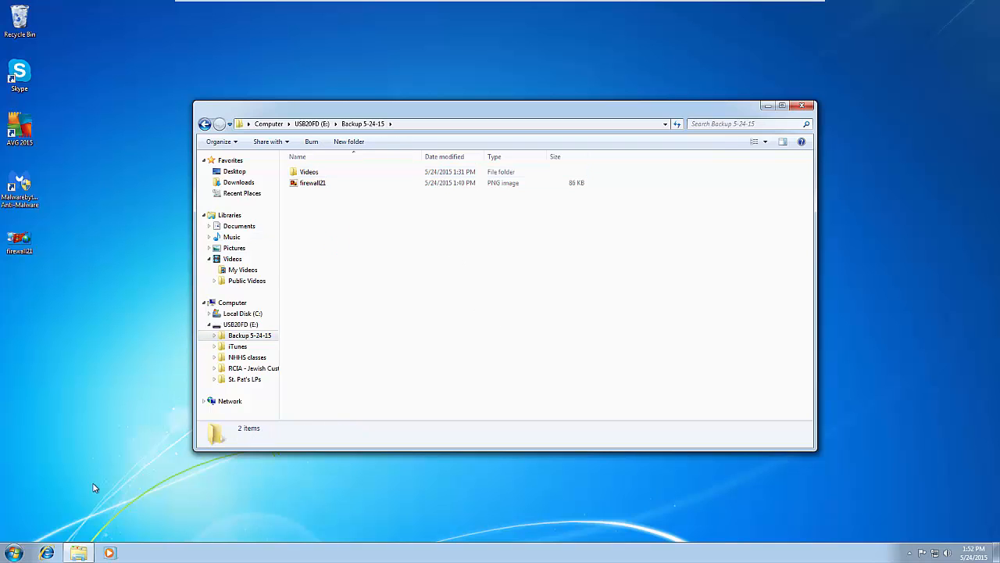
- Start the Windows Backup setup from the System and Security settings and select USB20FD (E:) as the backup destination
click(15, 550)
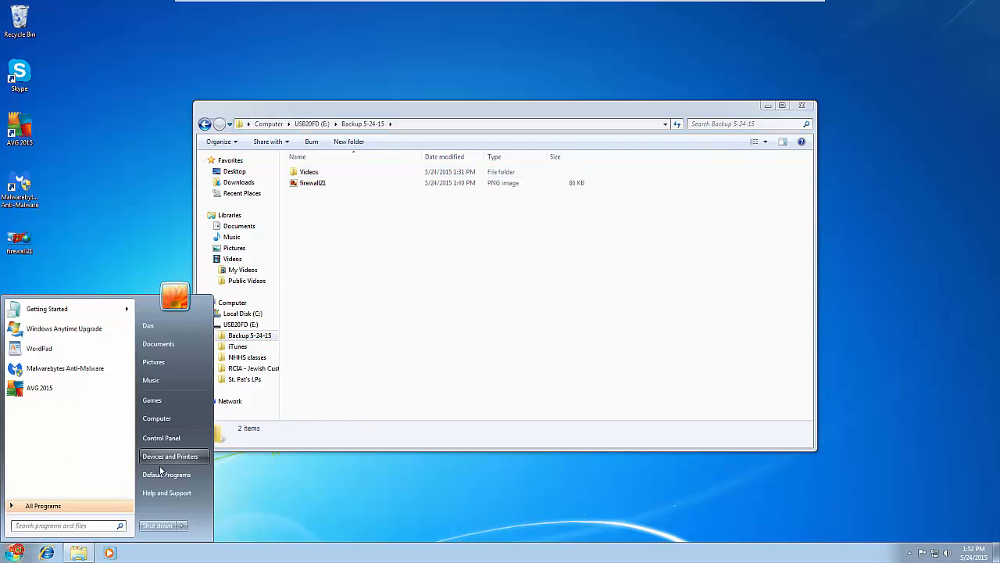
click(187, 440)
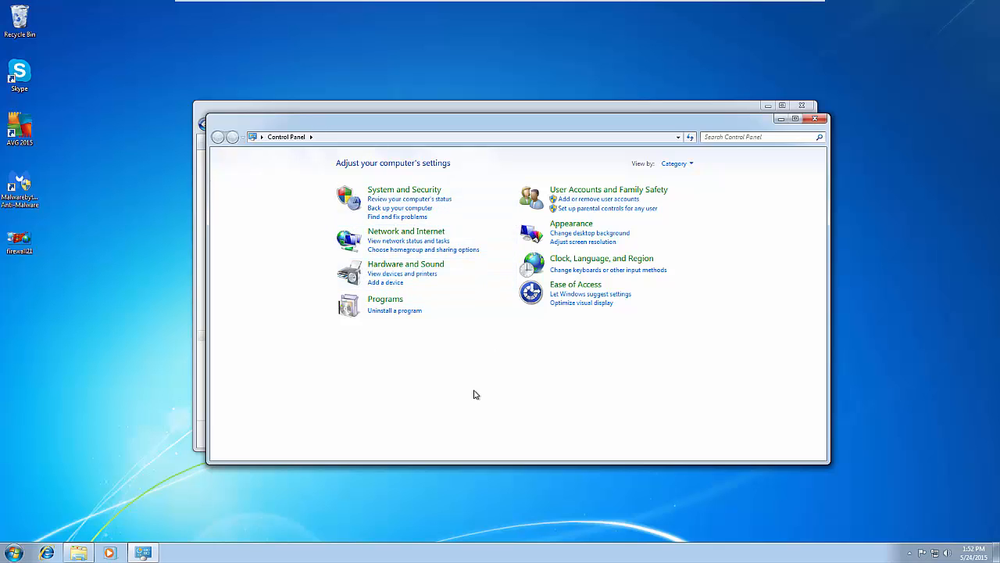
click(415, 188)
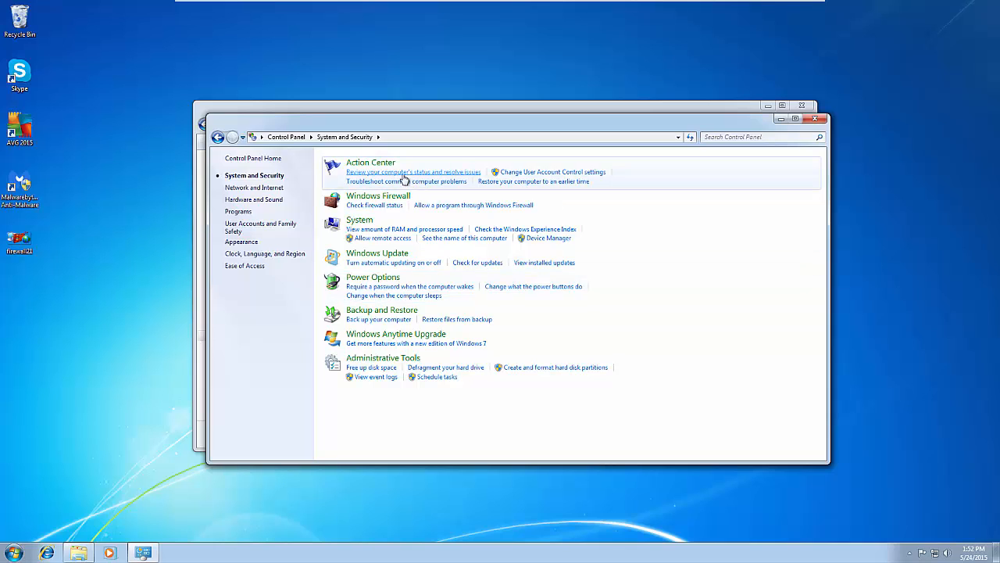
click(379, 321)
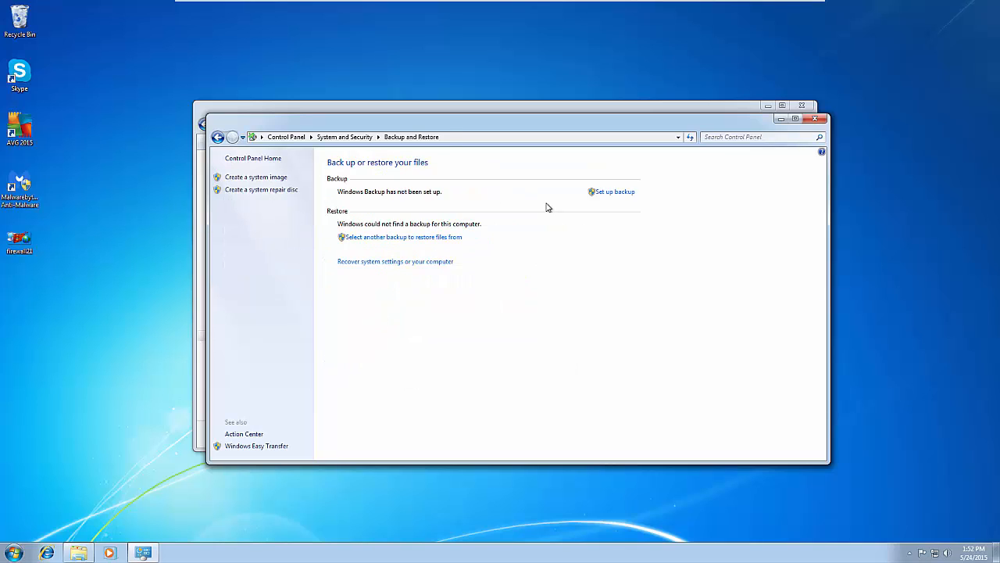
click(611, 193)
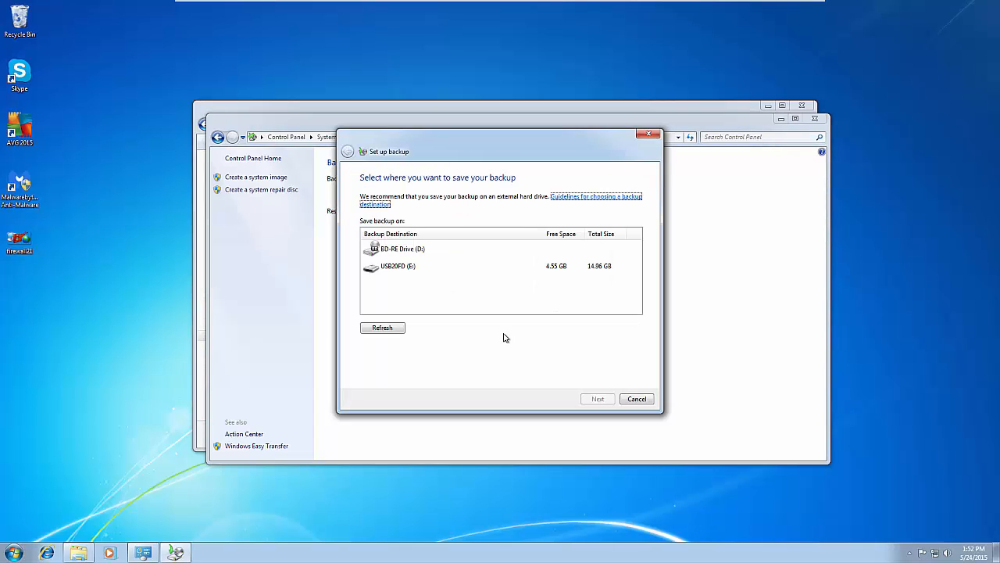
click(423, 271)
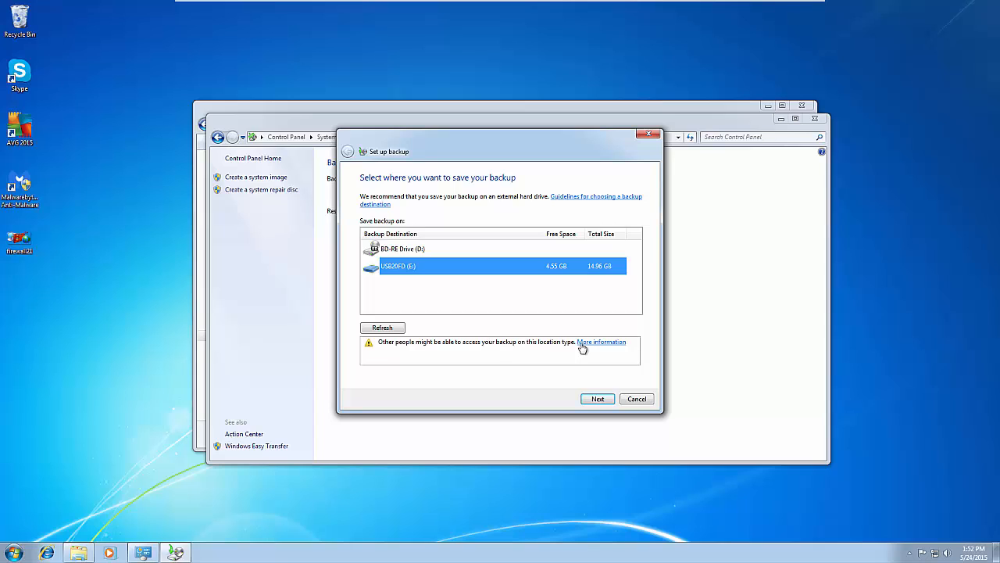
- Choose the backup contents manually, excluding data for newly created users and including the current user's libraries
click(594, 397)
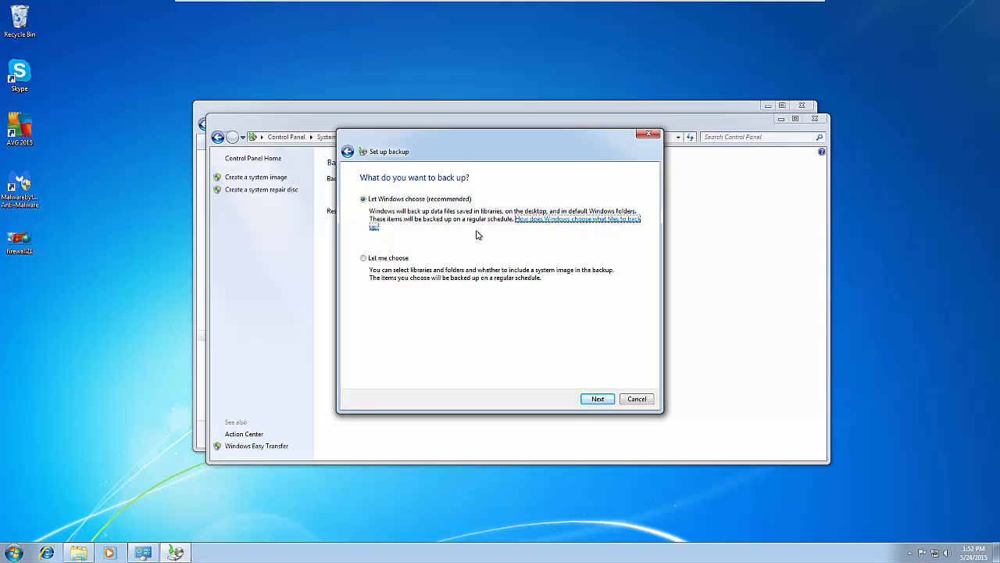
click(396, 260)
click(598, 400)
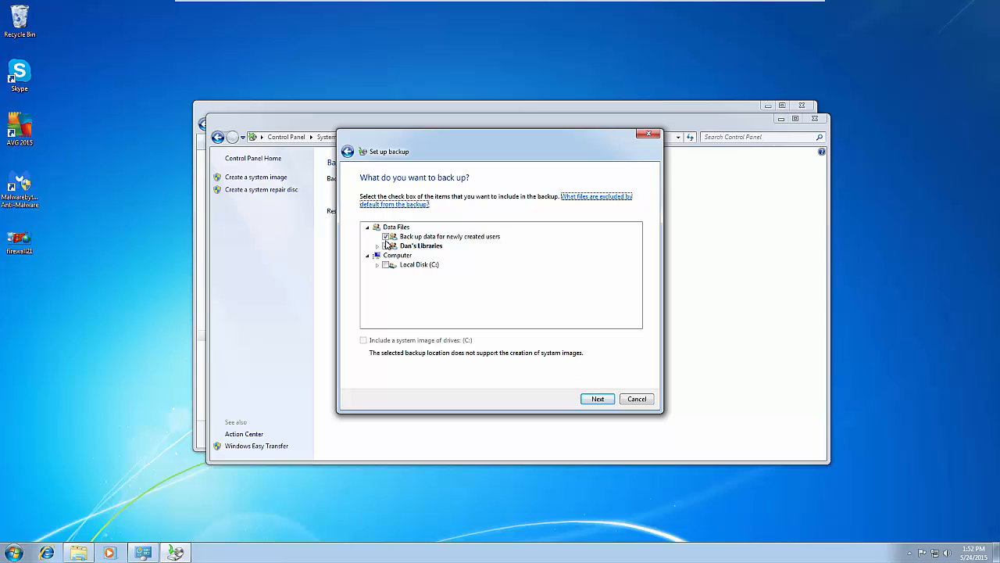
click(386, 236)
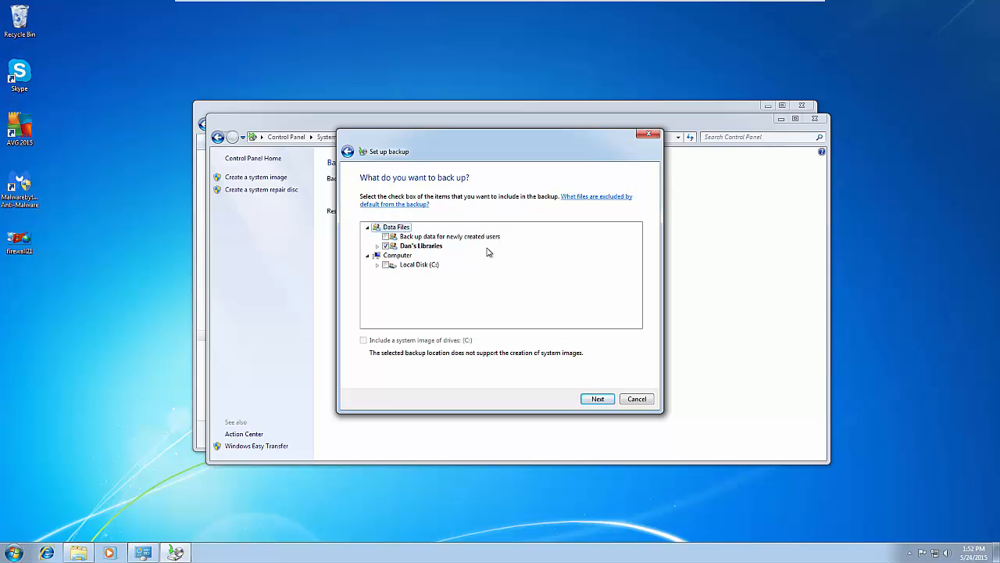
- Review the items under the user's libraries, Additional Locations and Local Disk (C:), and accept the backup selection
click(377, 246)
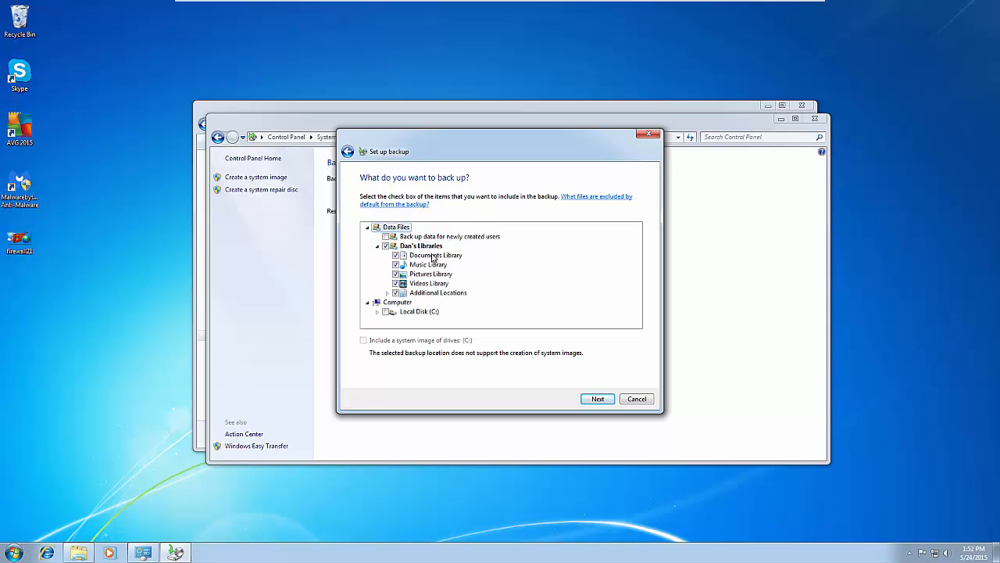
click(388, 293)
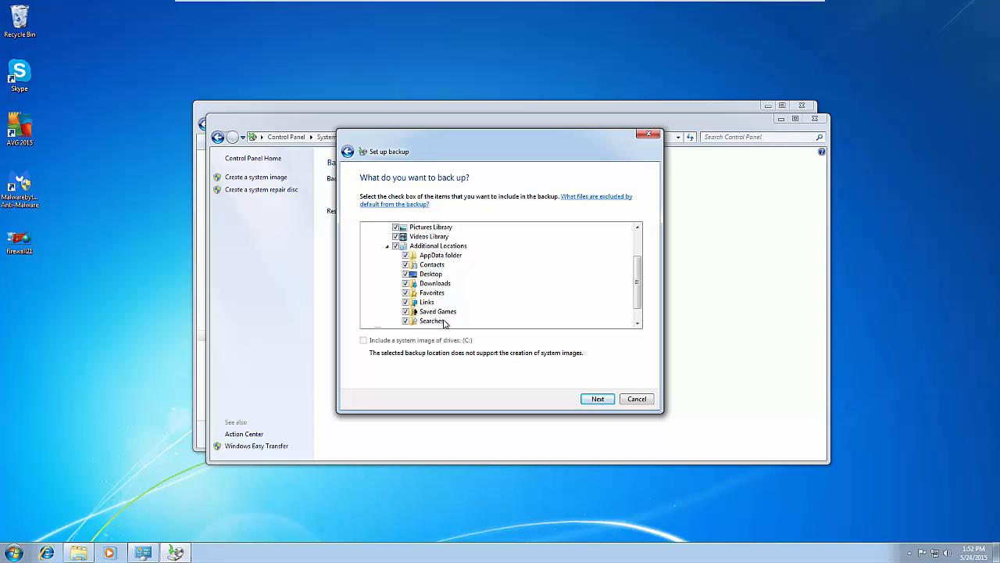
scroll(642, 289, down, 2)
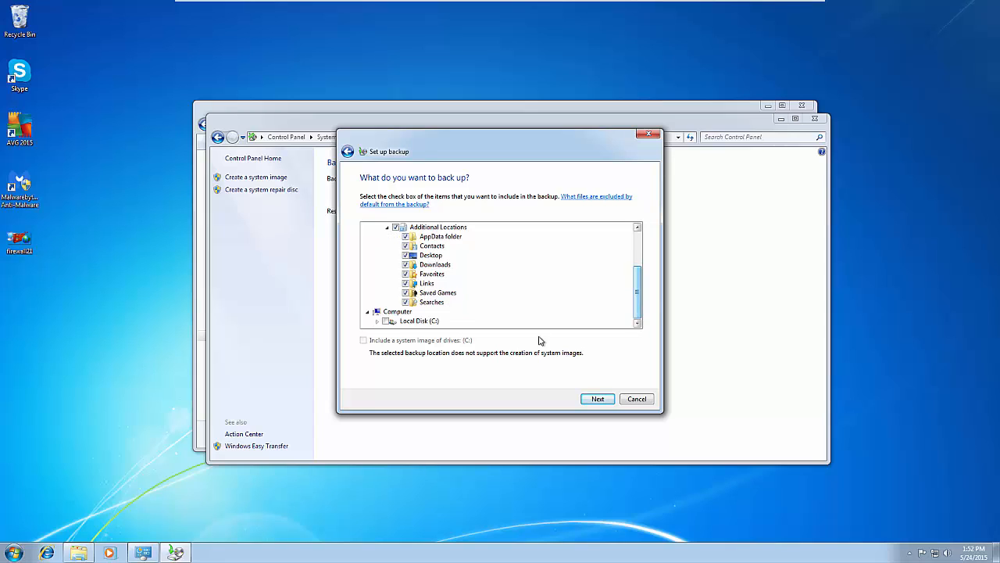
click(378, 322)
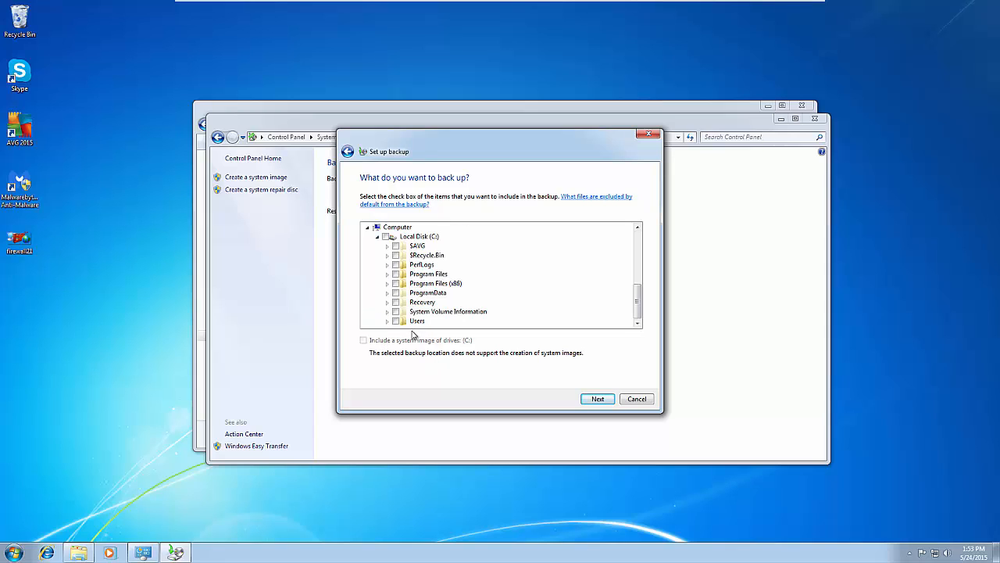
click(378, 237)
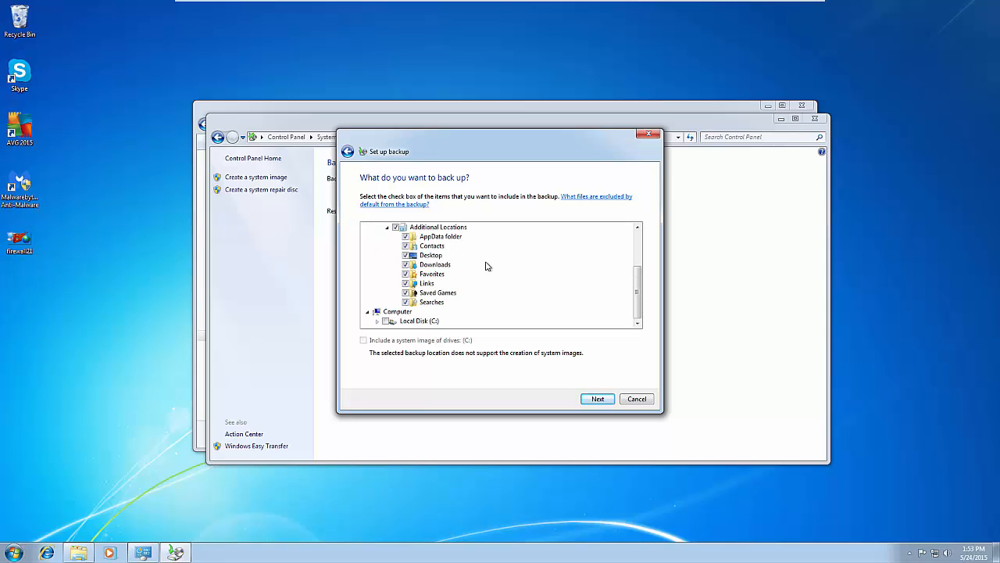
scroll(488, 270, up, 3)
click(595, 399)
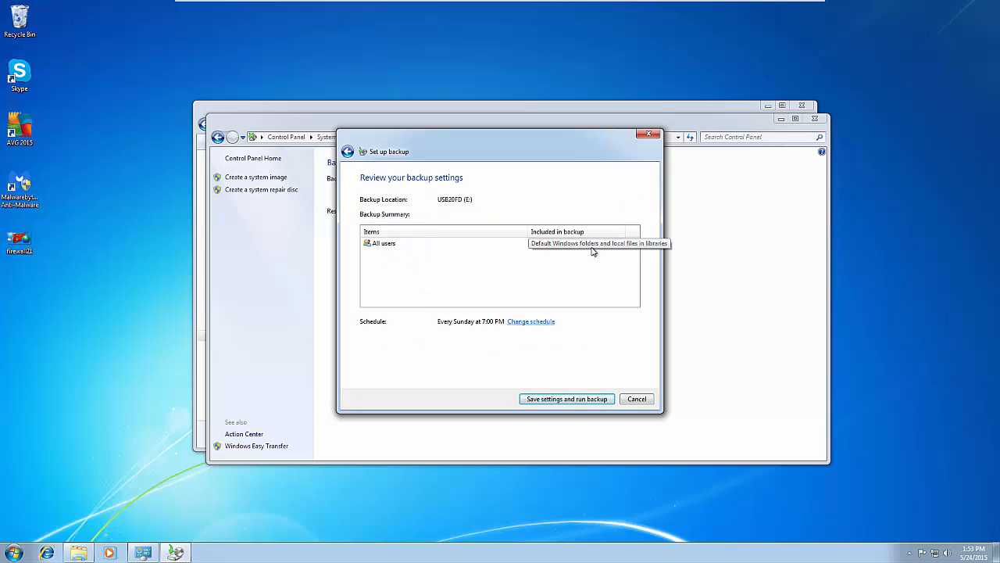
- Check the frequency, day and time options of the backup schedule, and turn off running the backup on a schedule
click(525, 324)
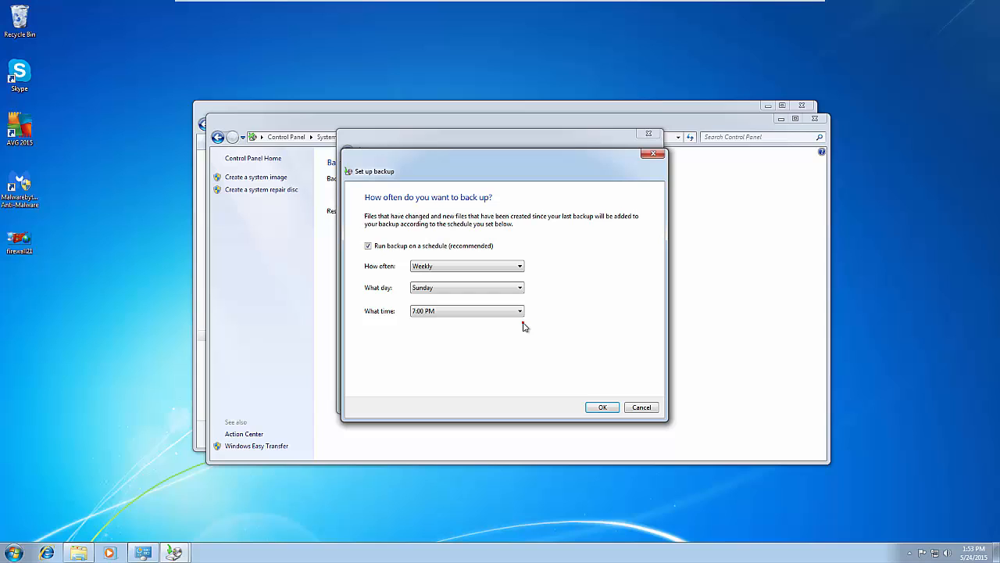
click(449, 266)
click(455, 270)
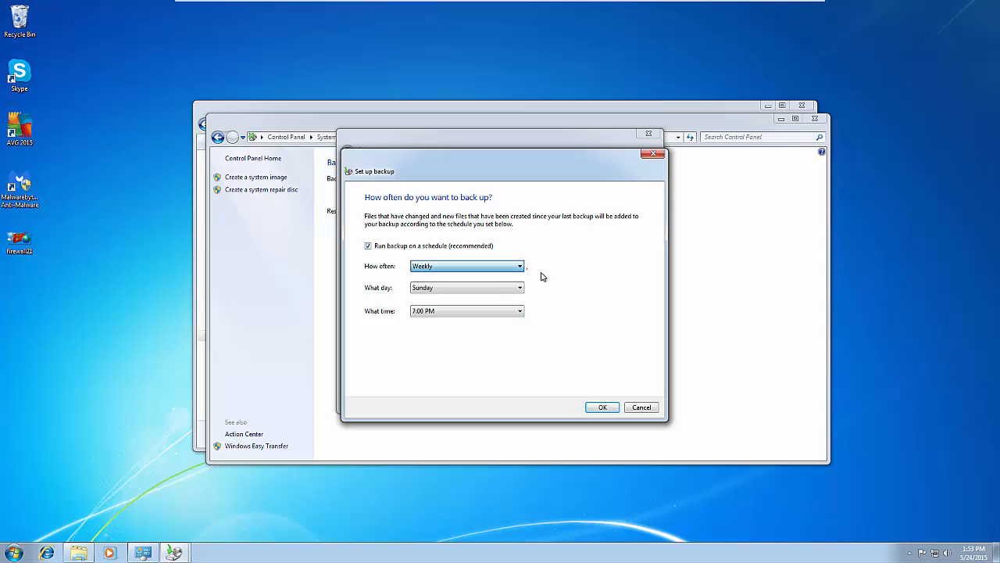
click(497, 289)
click(608, 307)
click(507, 311)
click(622, 256)
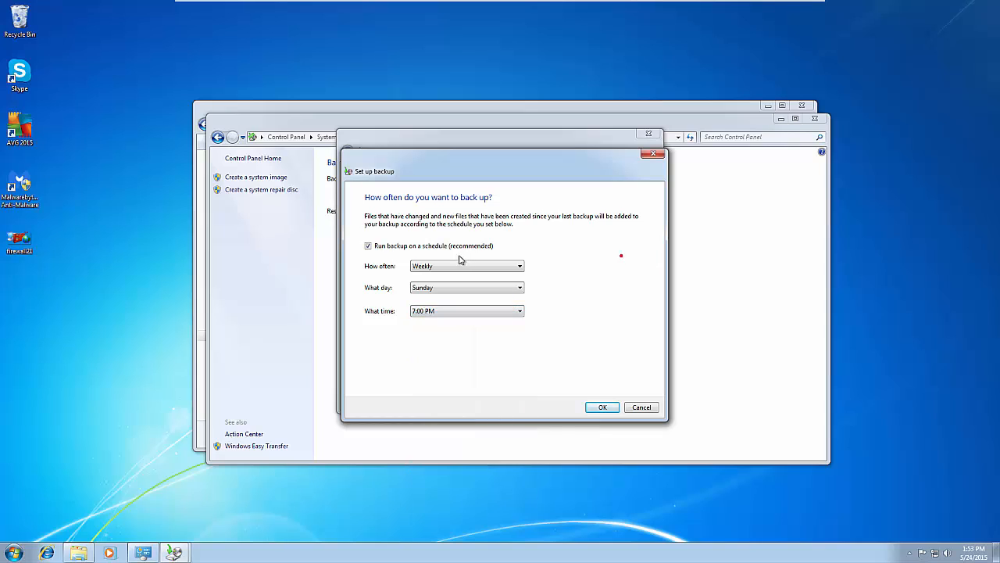
click(397, 247)
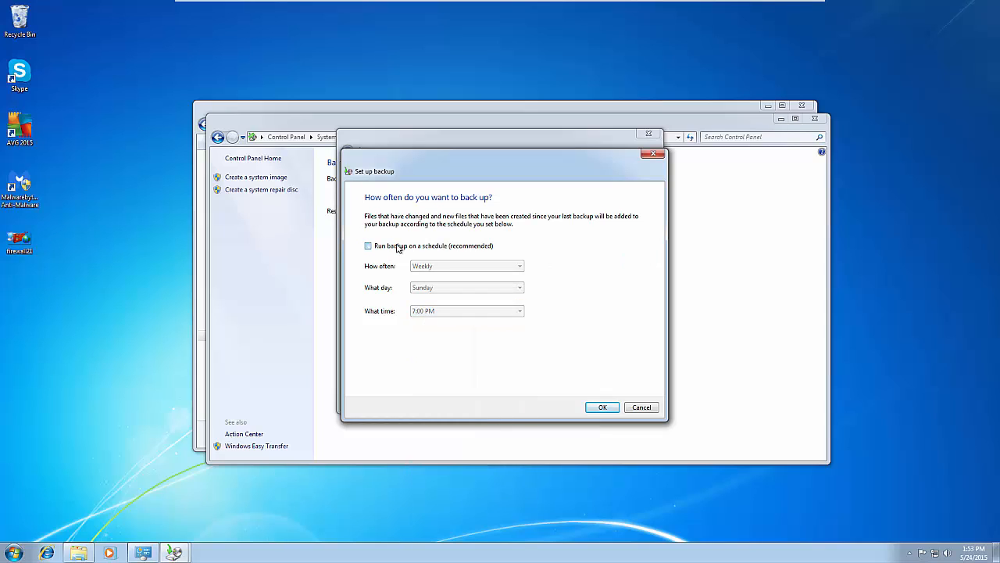
click(602, 406)
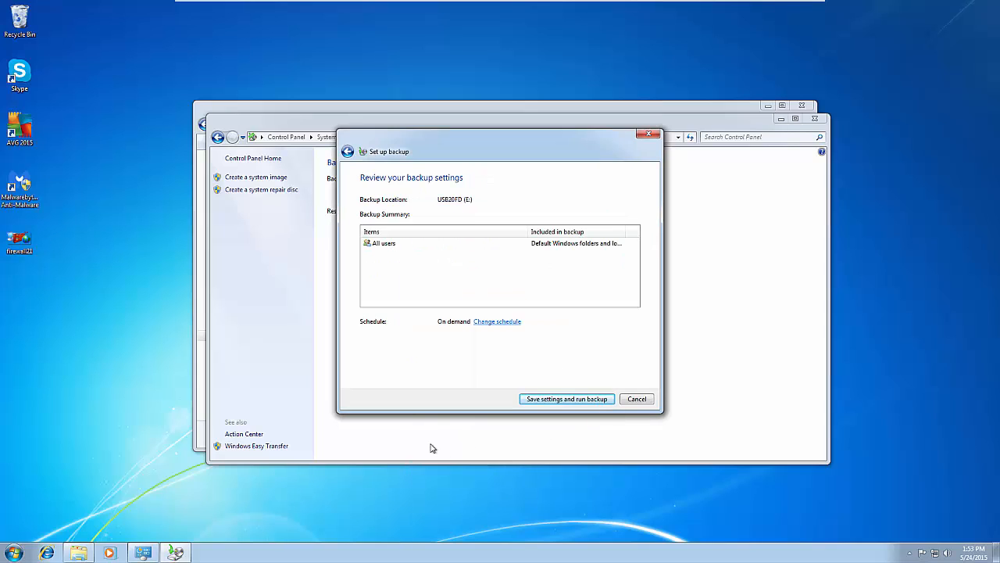
- Save the settings and run the backup, and check how Windows Backup uses the disk space on USB20FD (E:)
click(584, 399)
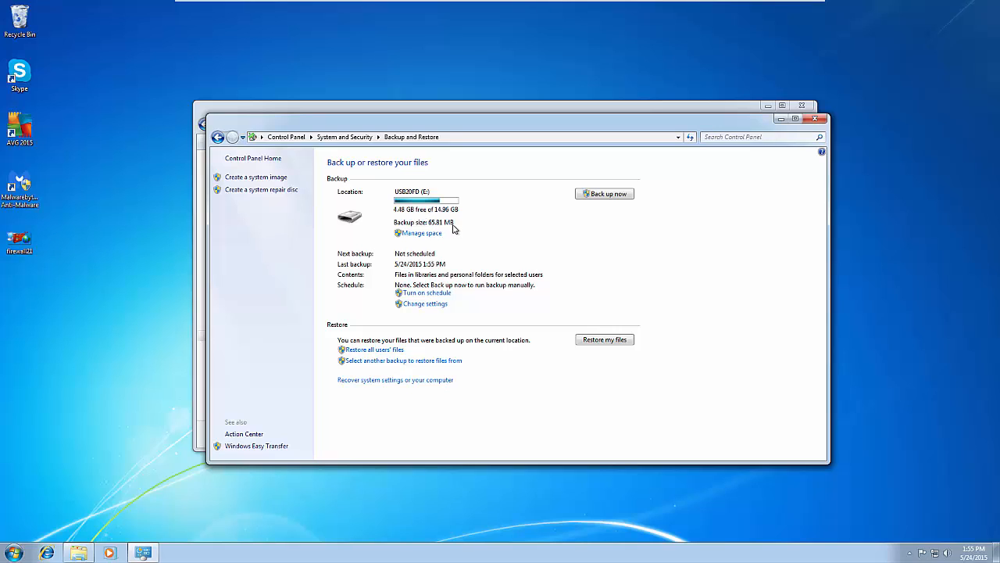
click(428, 233)
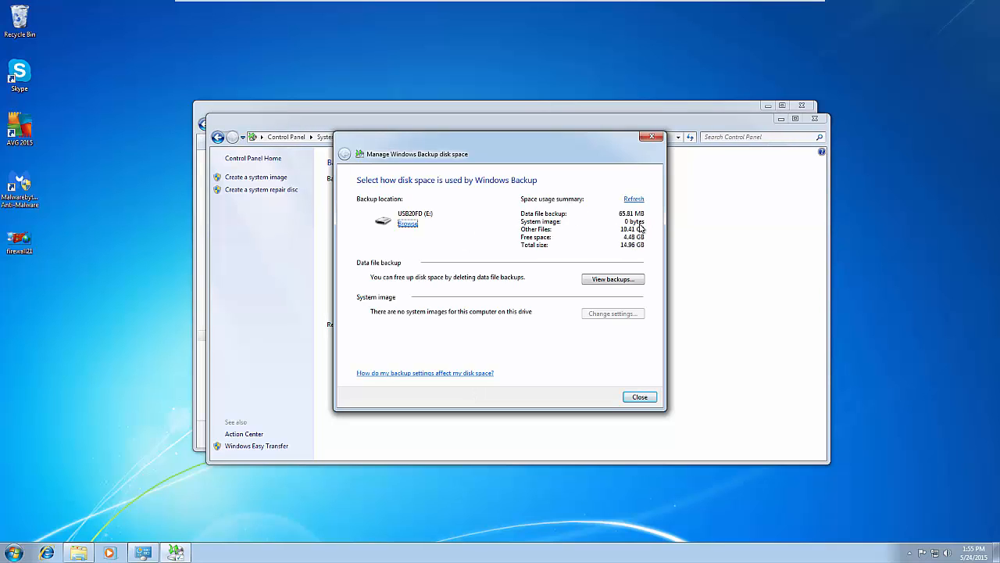
click(654, 138)
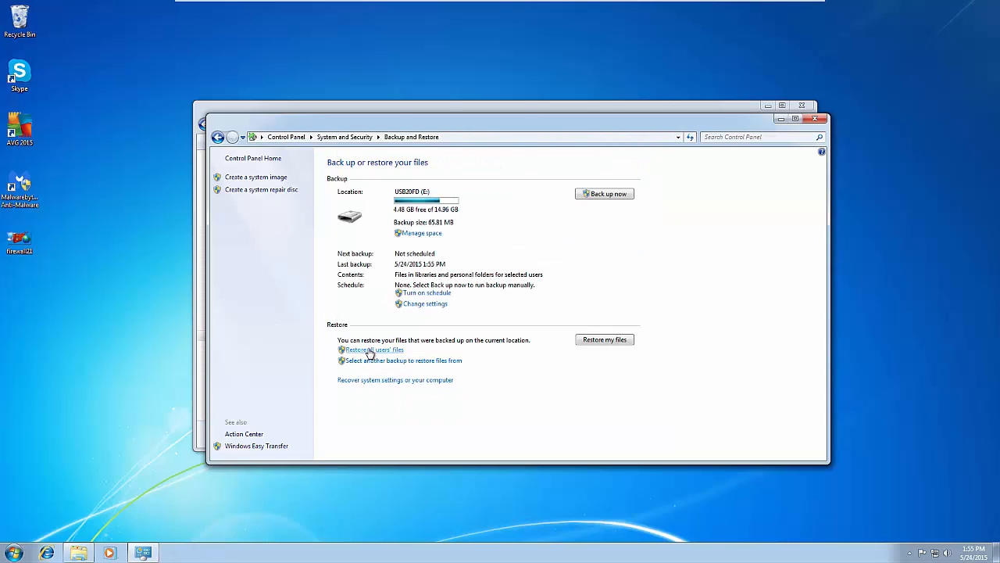
- Start restoring files and add avg_free_stb_all_5961p1_177 from the user's Downloads folder in the backup of C: to the restore list
click(605, 340)
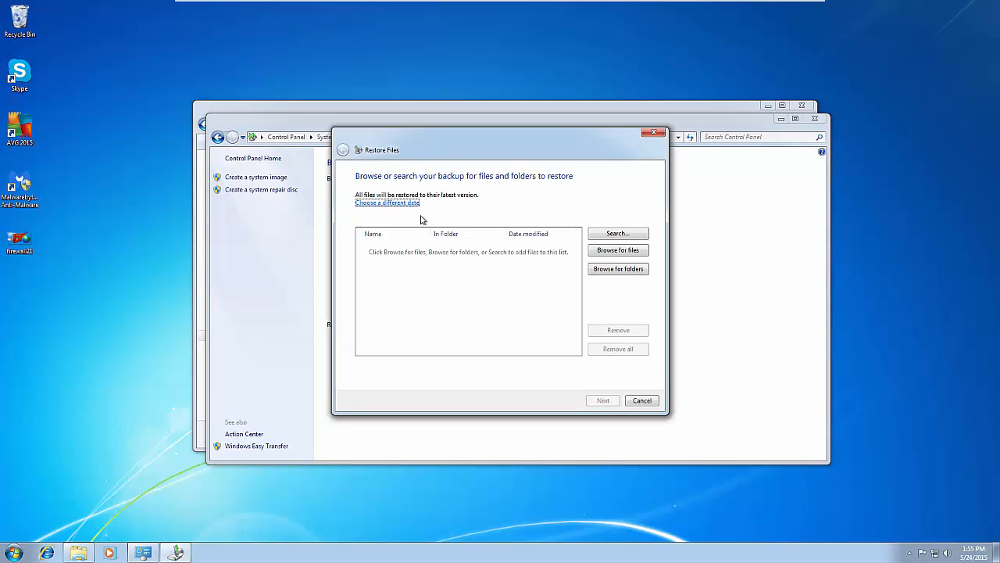
click(630, 256)
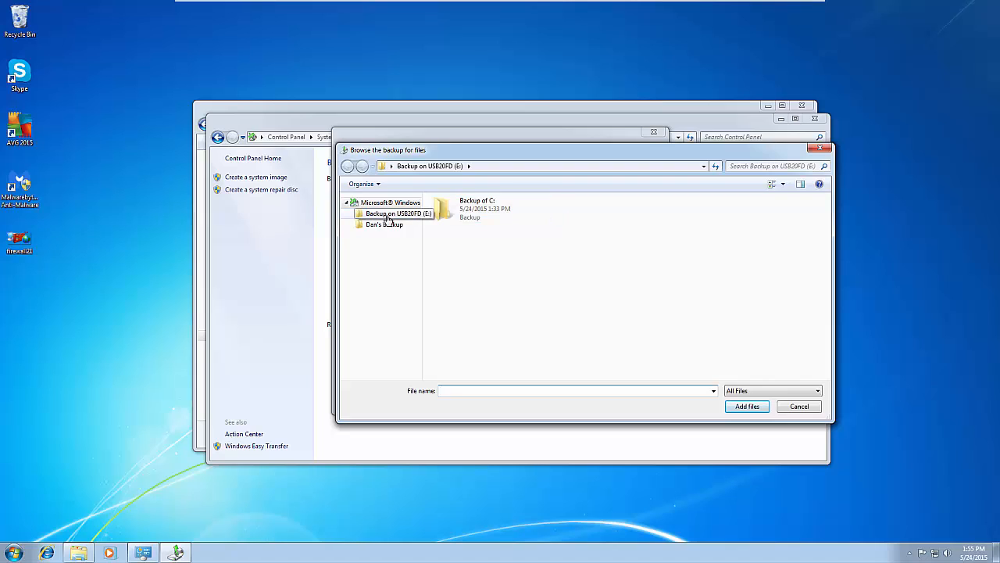
double_click(469, 213)
double_click(467, 221)
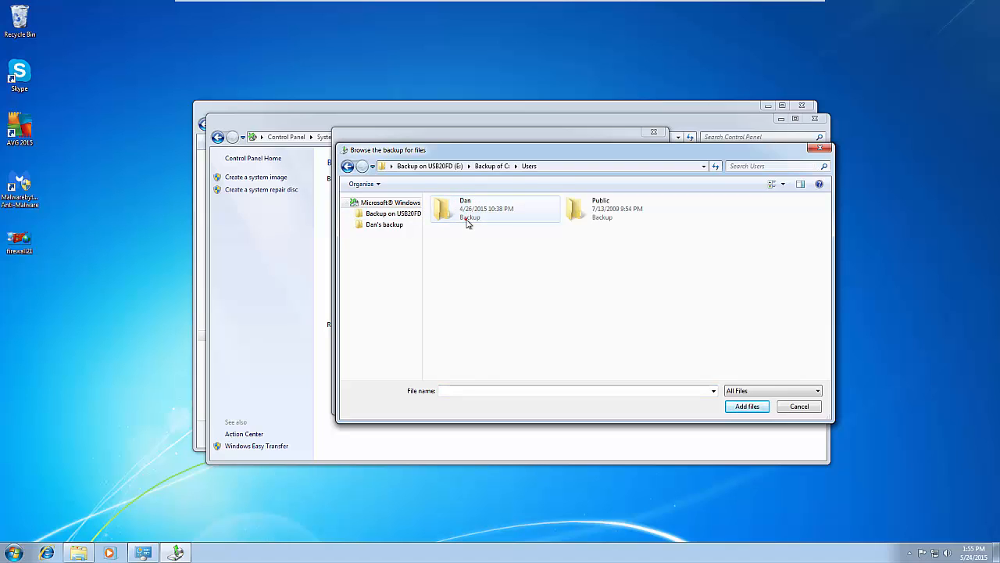
double_click(467, 221)
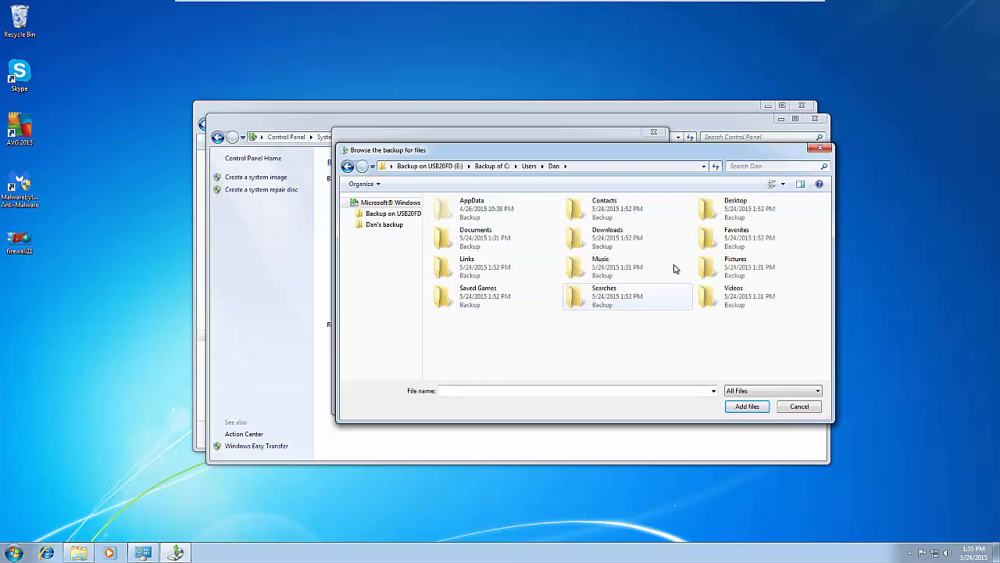
double_click(674, 239)
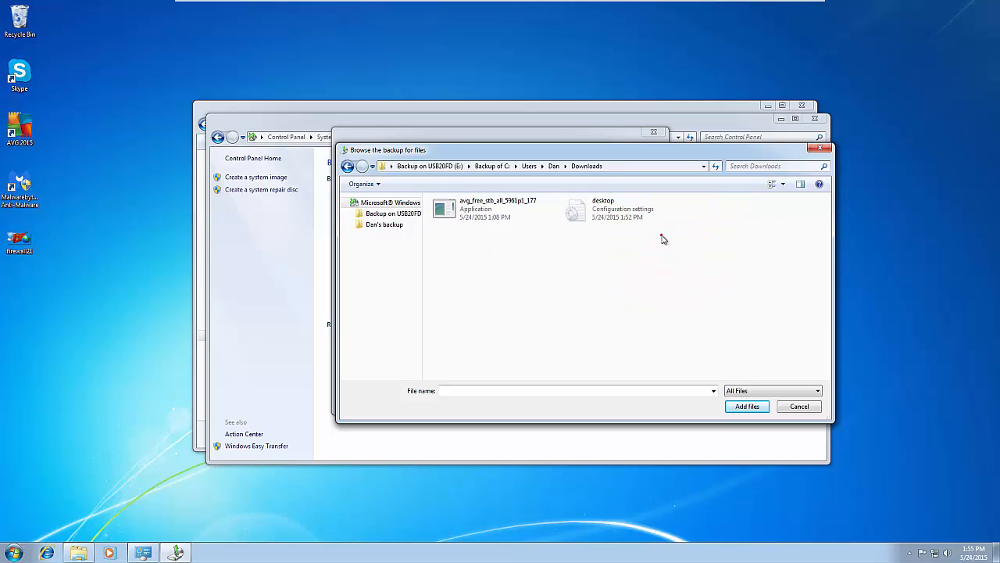
click(472, 218)
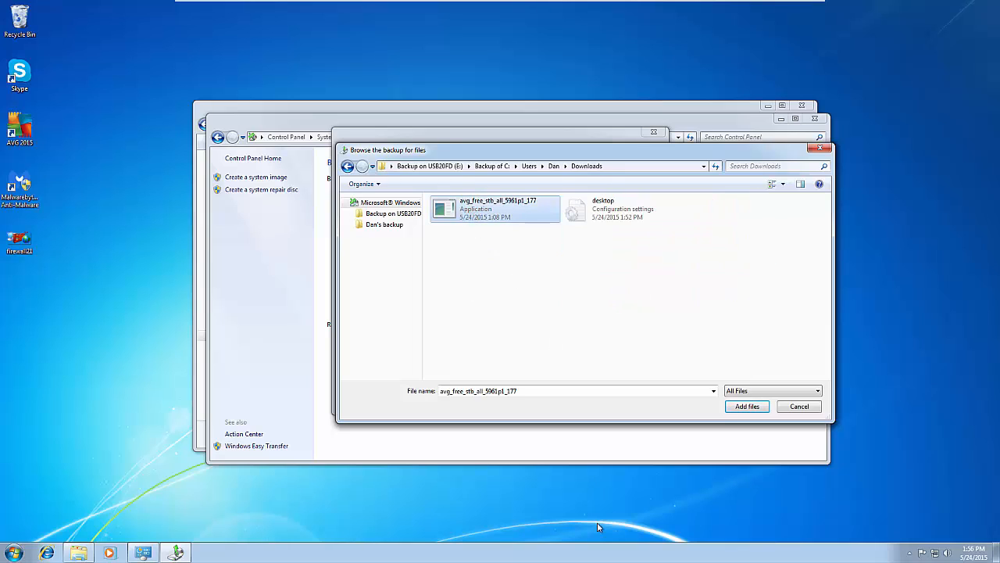
click(747, 407)
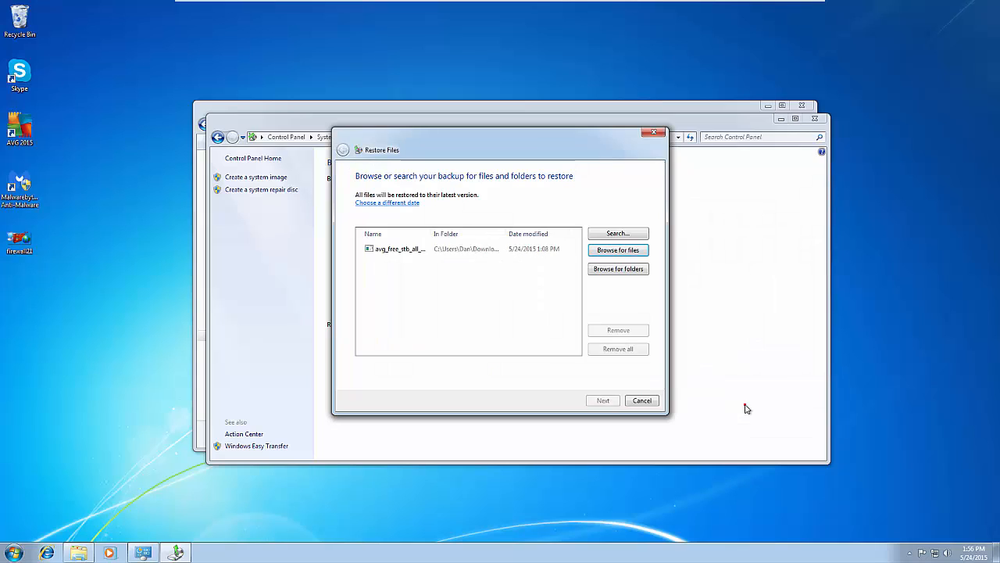
- Set the restore destination to the Desktop folder of the user's profile on Local Disk (C:) instead of the original location
click(601, 400)
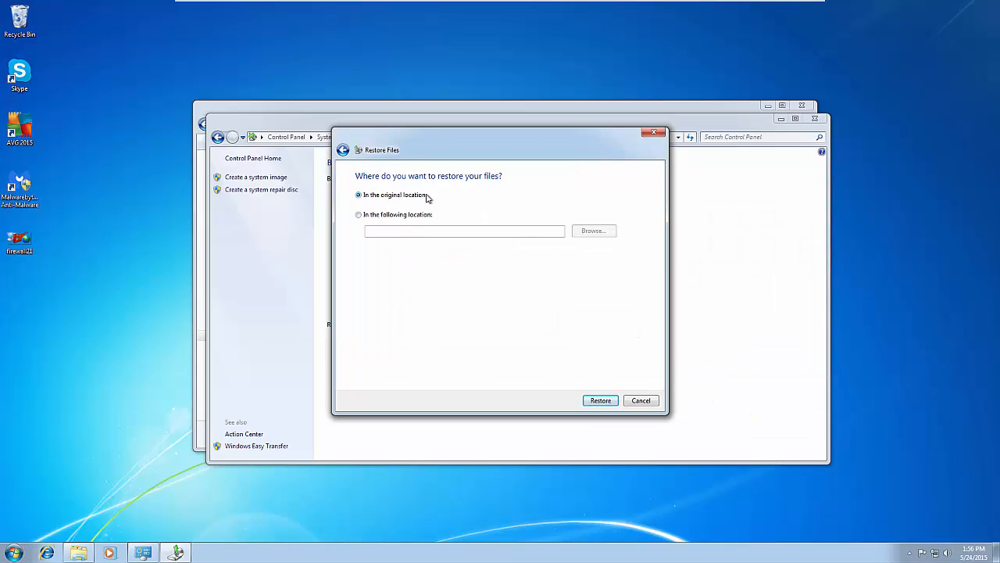
click(412, 215)
click(592, 231)
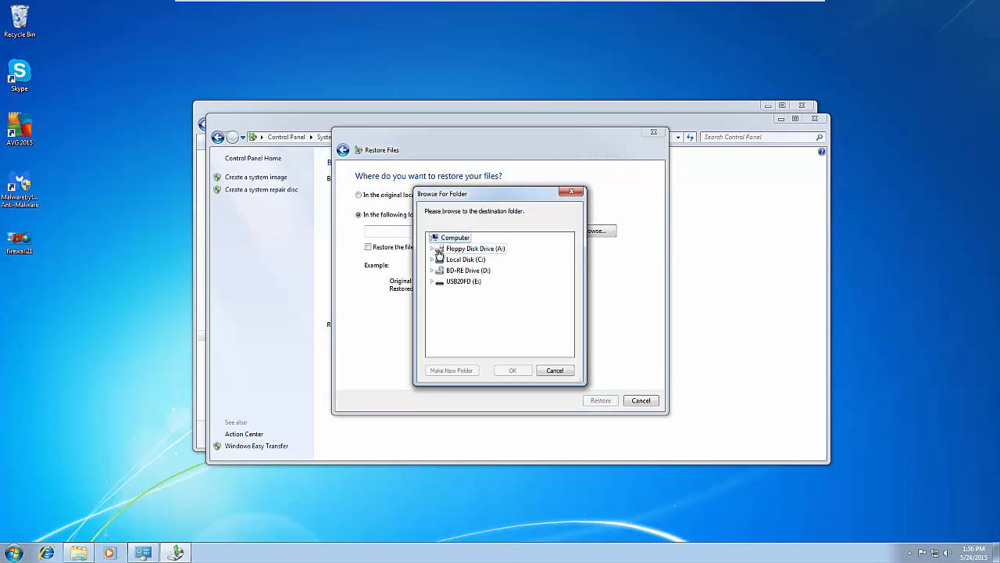
click(431, 260)
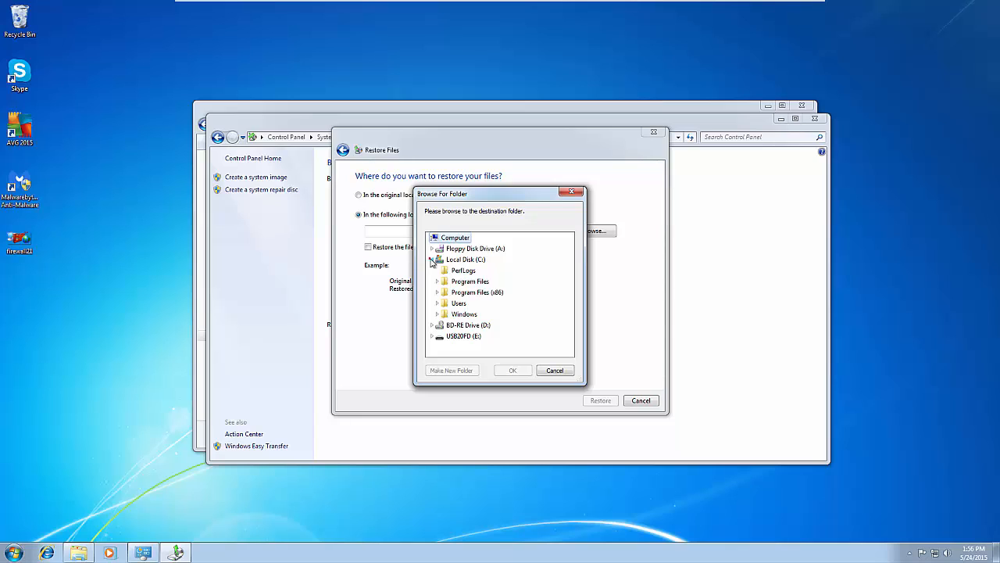
click(436, 303)
click(442, 314)
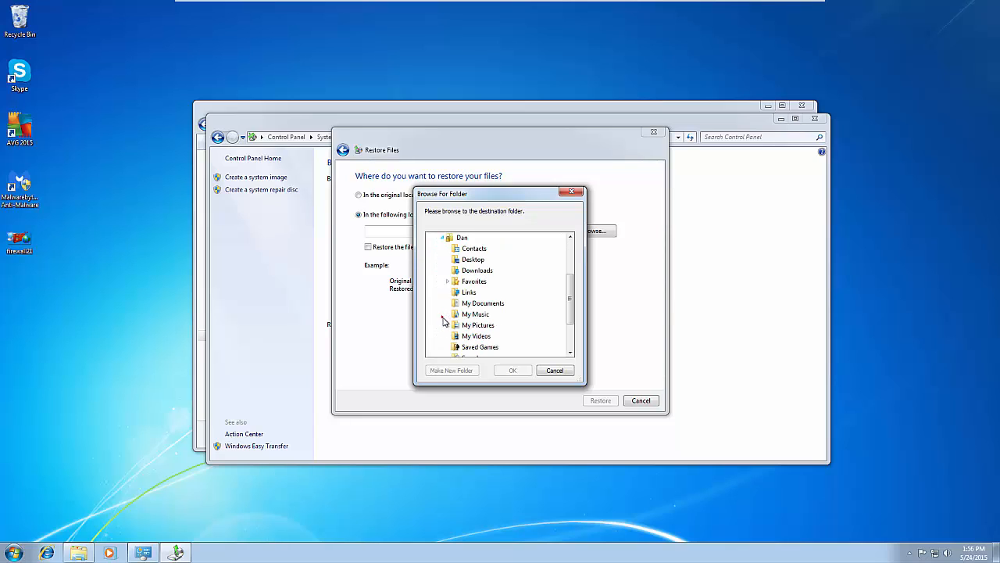
click(473, 260)
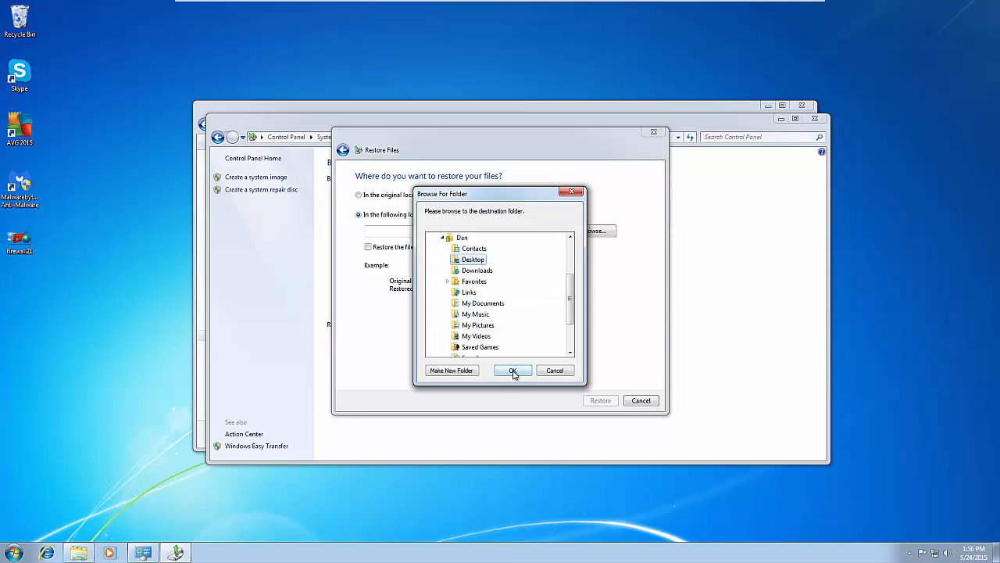
click(513, 372)
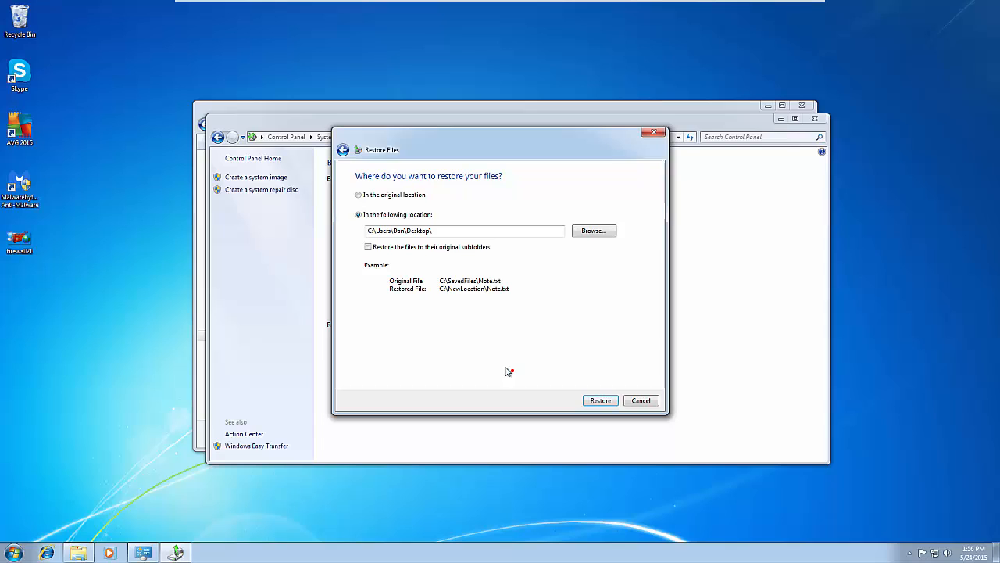
- Restore the file, select the restored copy on the desktop and finish the restore
click(606, 400)
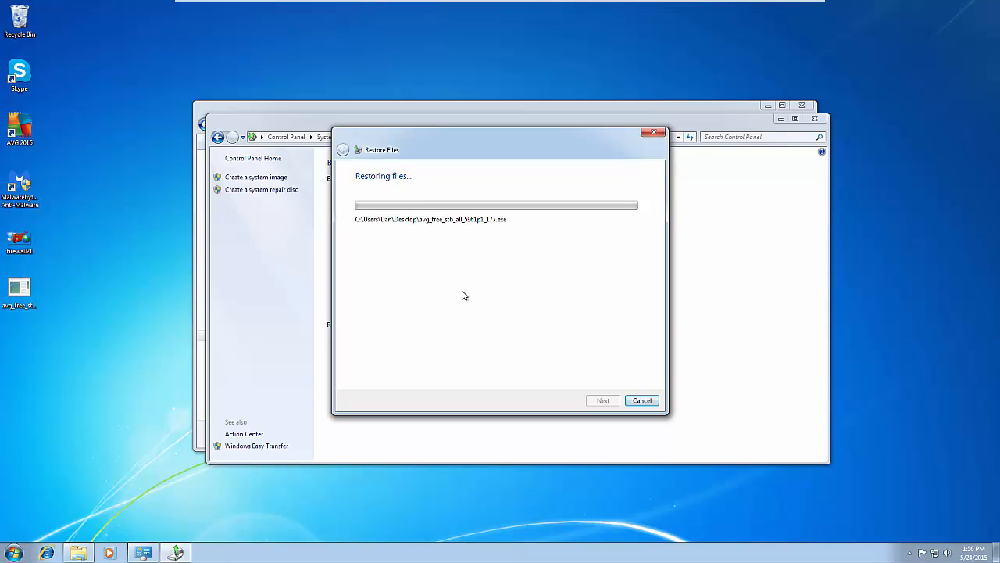
click(22, 291)
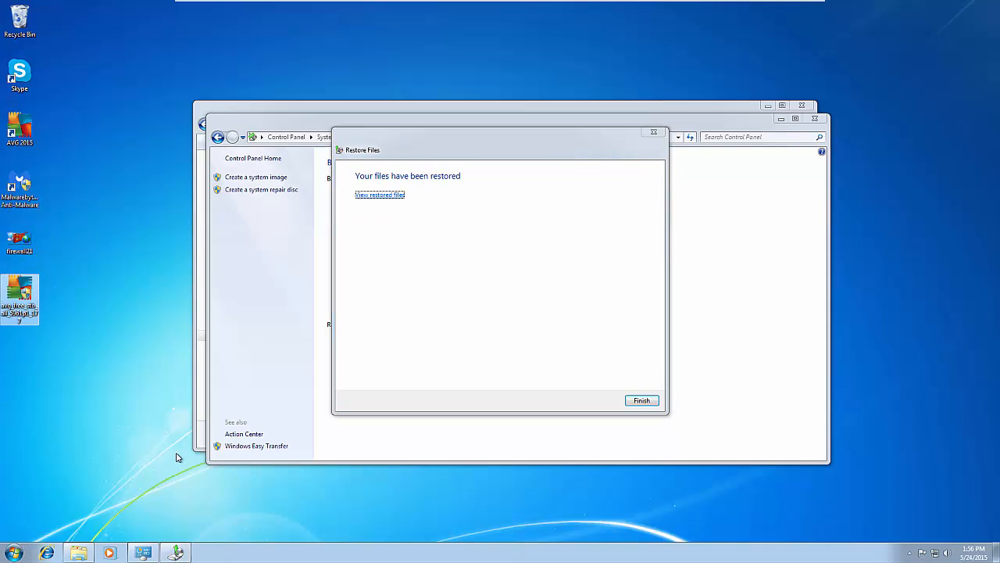
click(649, 401)
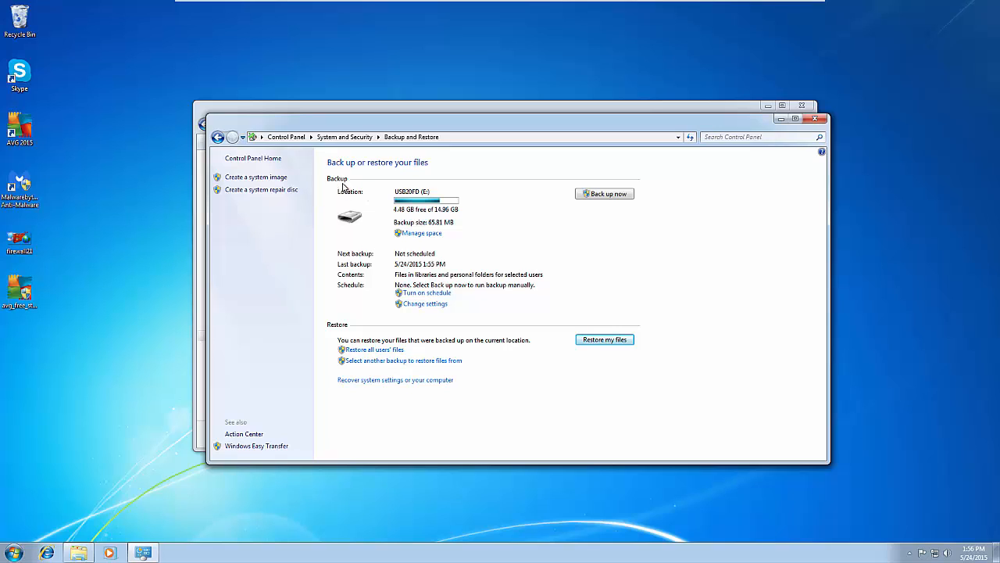
- Look at the options for creating a system repair disc and a system image, cancelling both without creating anything
click(246, 191)
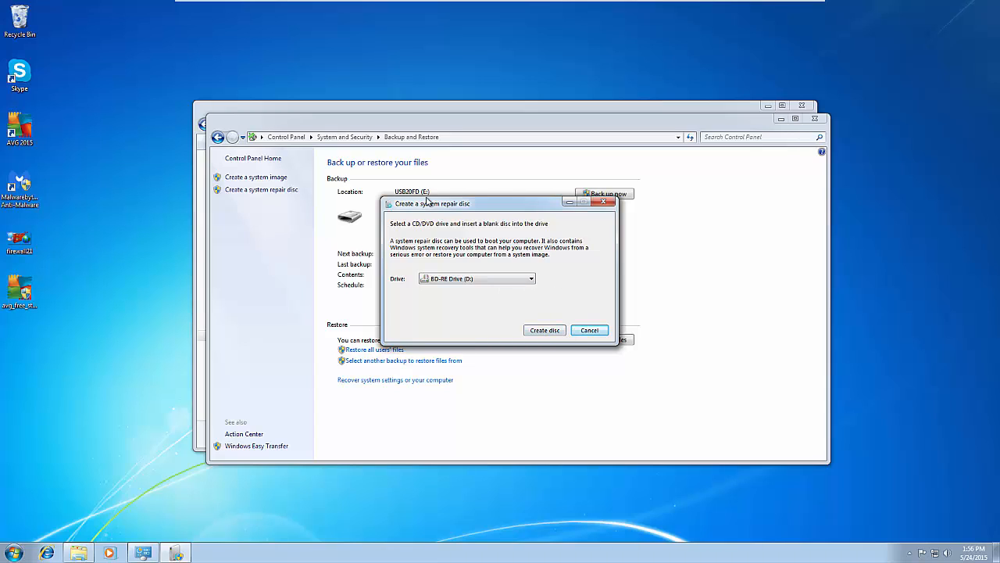
click(587, 332)
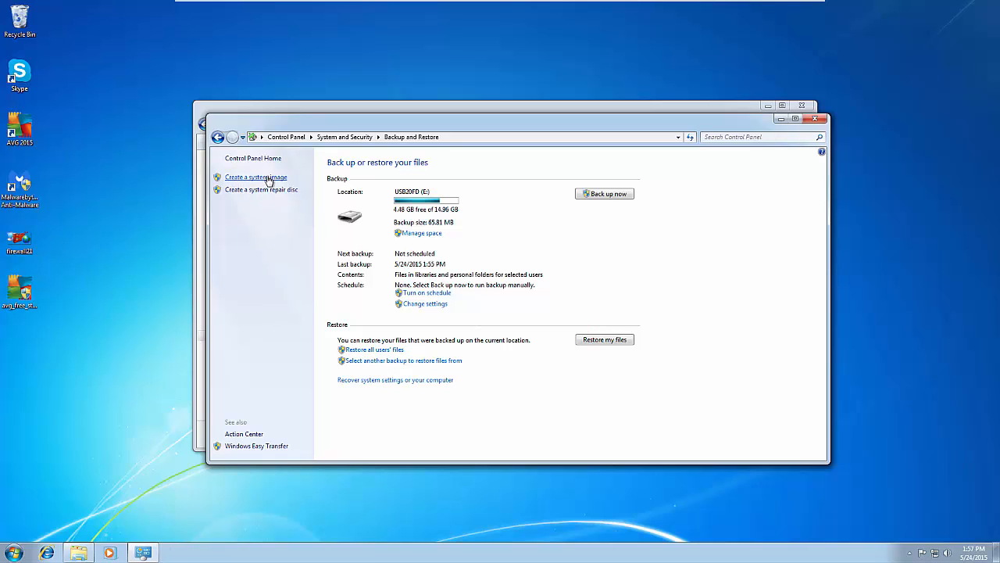
click(268, 178)
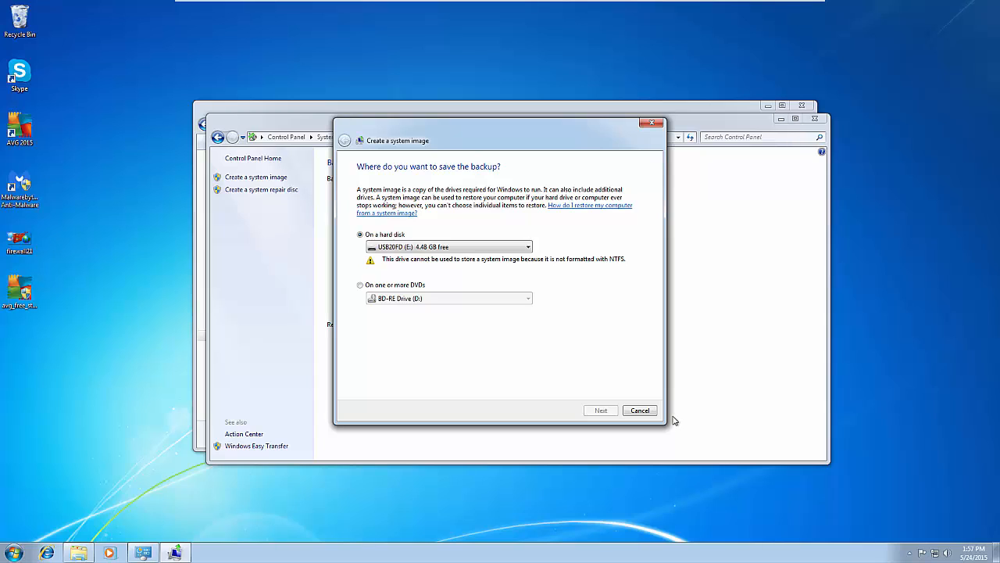
click(640, 410)
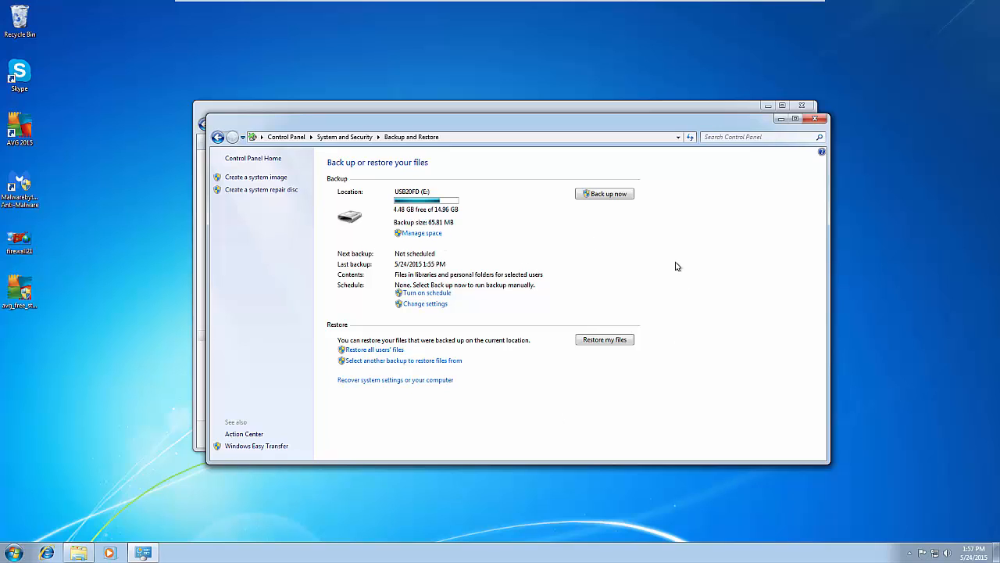
- Close the Backup and Restore window and the Backup 5-24-15 folder window
click(815, 119)
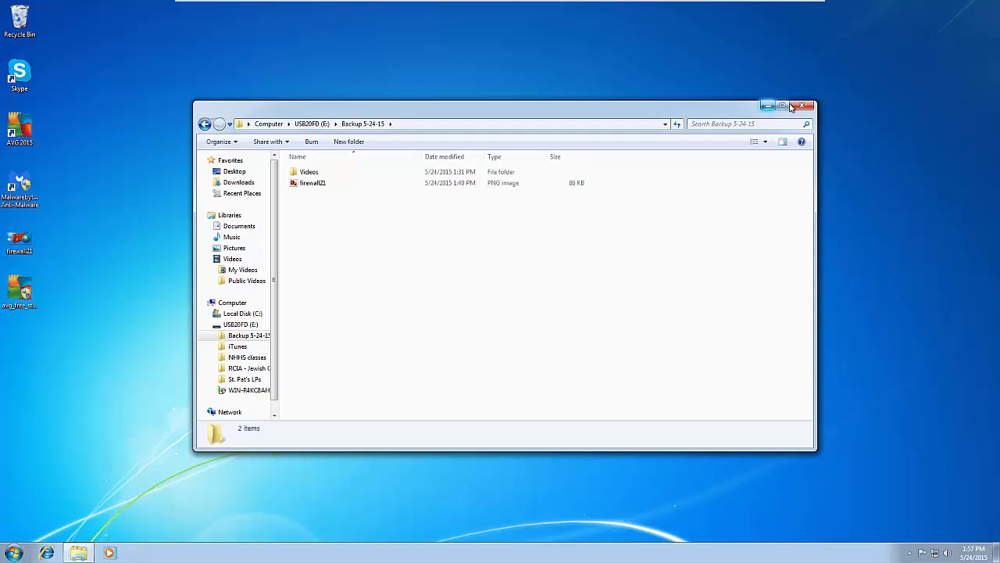
click(802, 105)
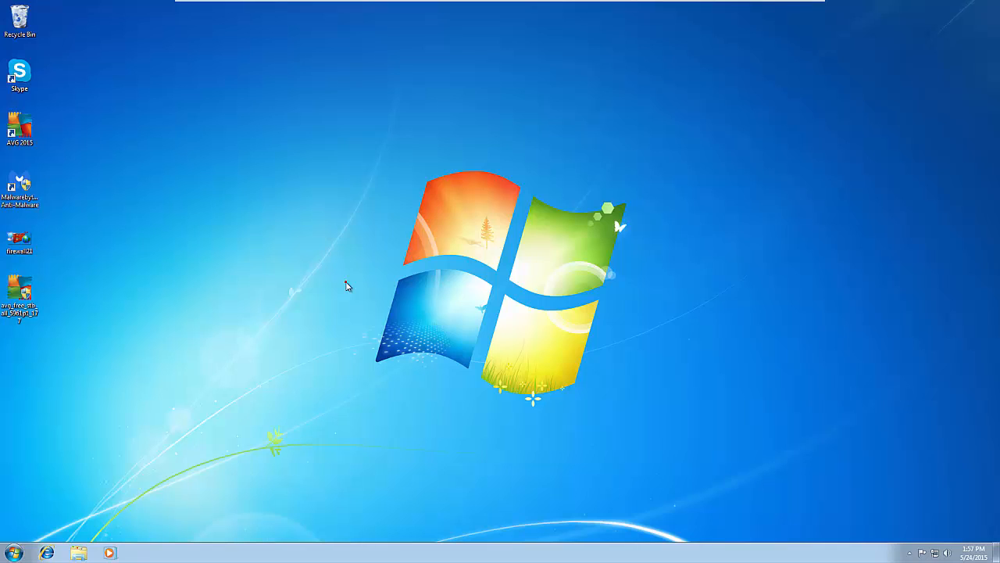
click(345, 281)
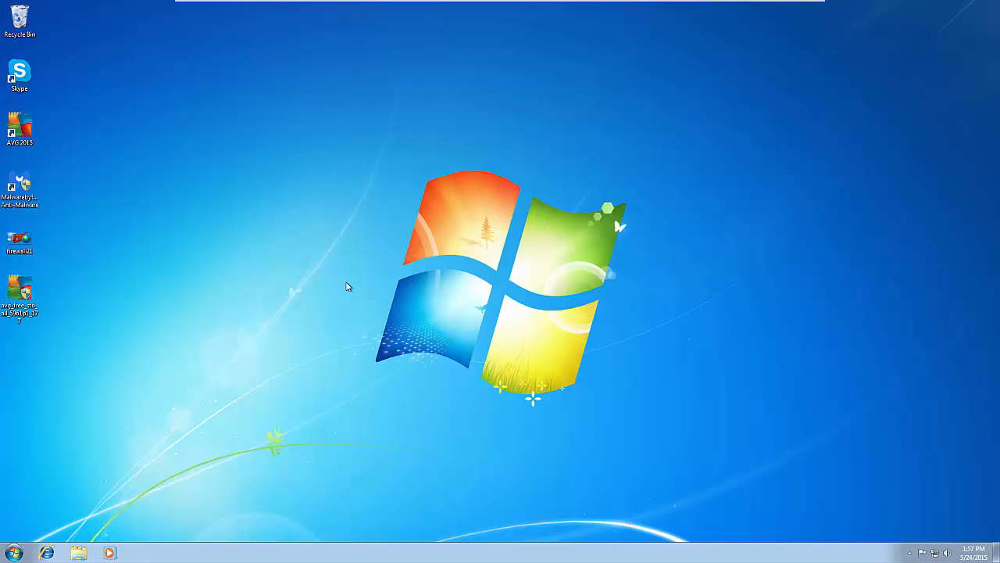